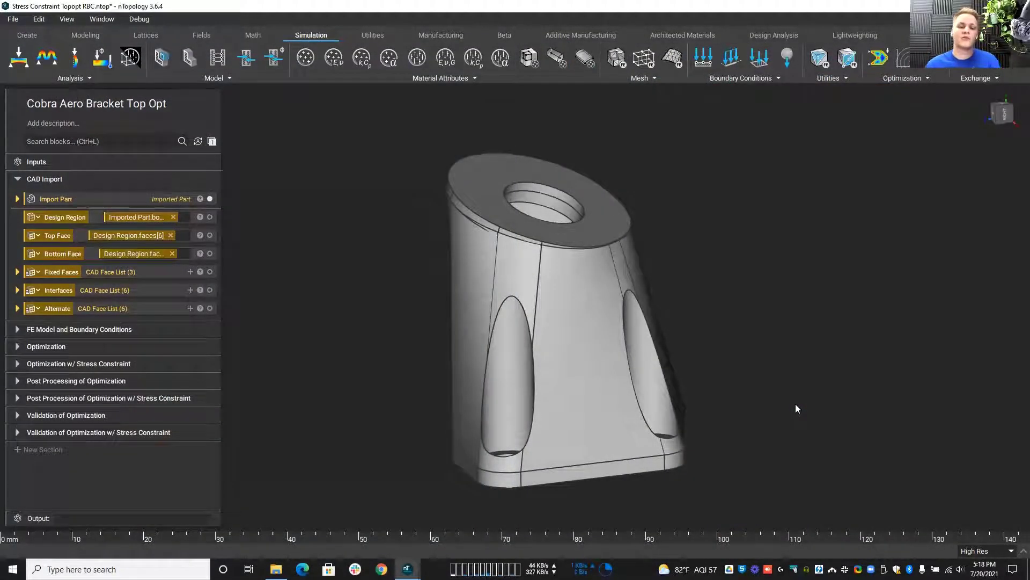
Orbit and zoom the imported Cobra Aero bracket to inspect its design region
{"action": "right_click_drag", "start_coordinate": [287, 355], "coordinate": [370, 377]}
{"action": "scroll", "coordinate": [375, 327], "scroll_direction": "up", "scroll_amount": 5}
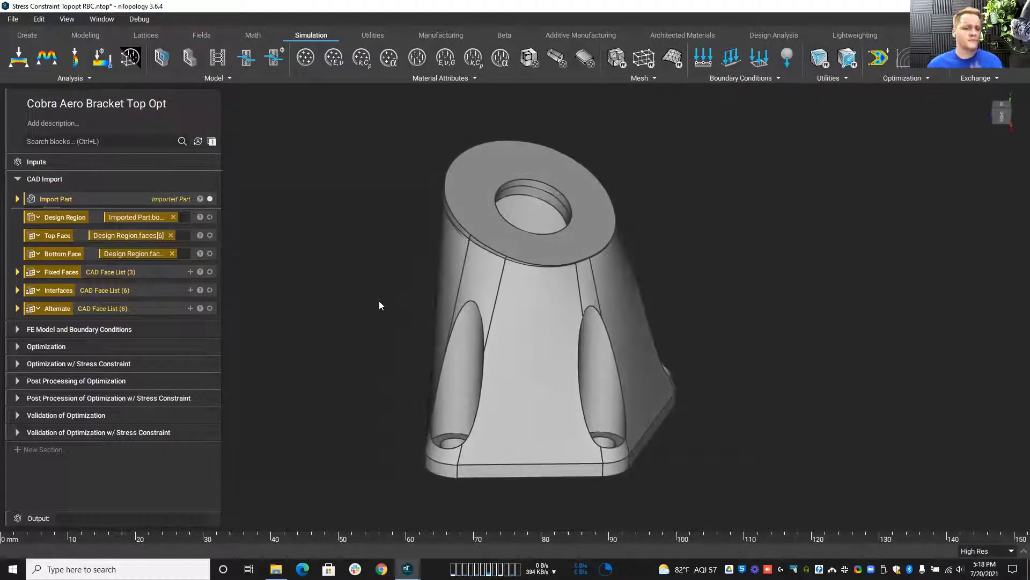
{"action": "right_click_drag", "start_coordinate": [379, 302], "coordinate": [377, 291]}
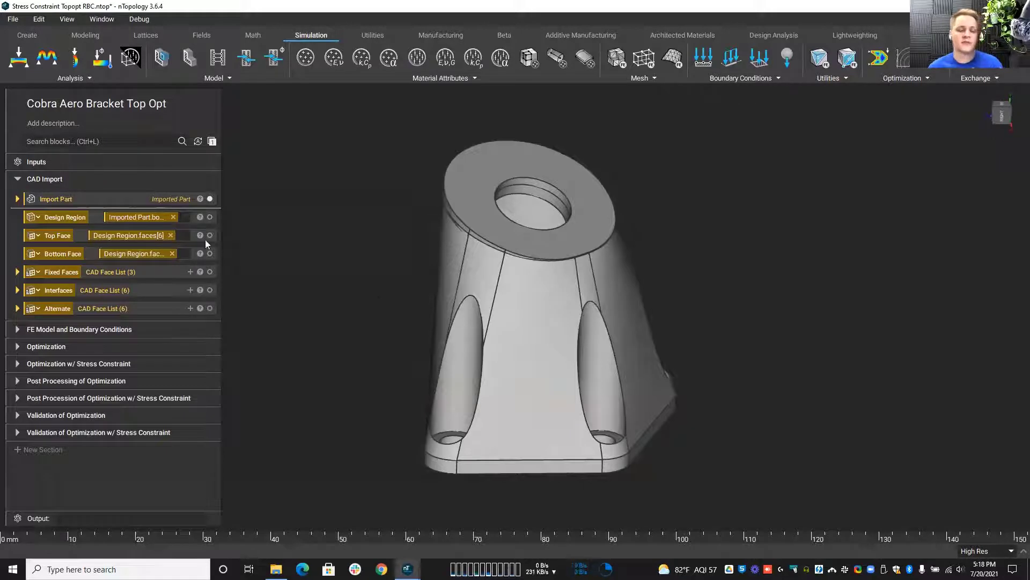
Show the FE volume mesh, moment load, force load and fixed restraints on the bracket
{"action": "left_click", "coordinate": [17, 178]}
{"action": "left_click", "coordinate": [17, 196]}
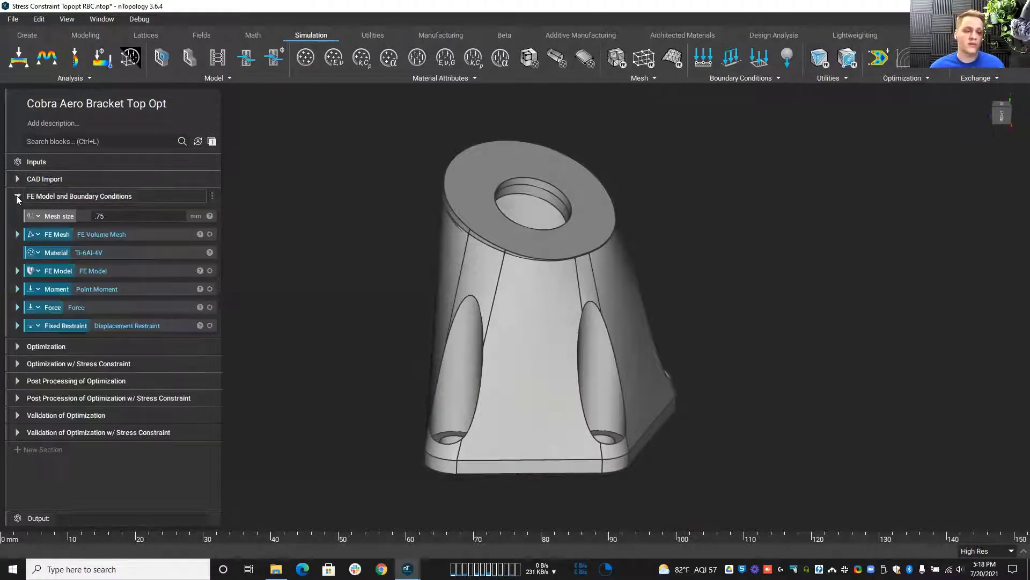
{"action": "left_click", "coordinate": [156, 232]}
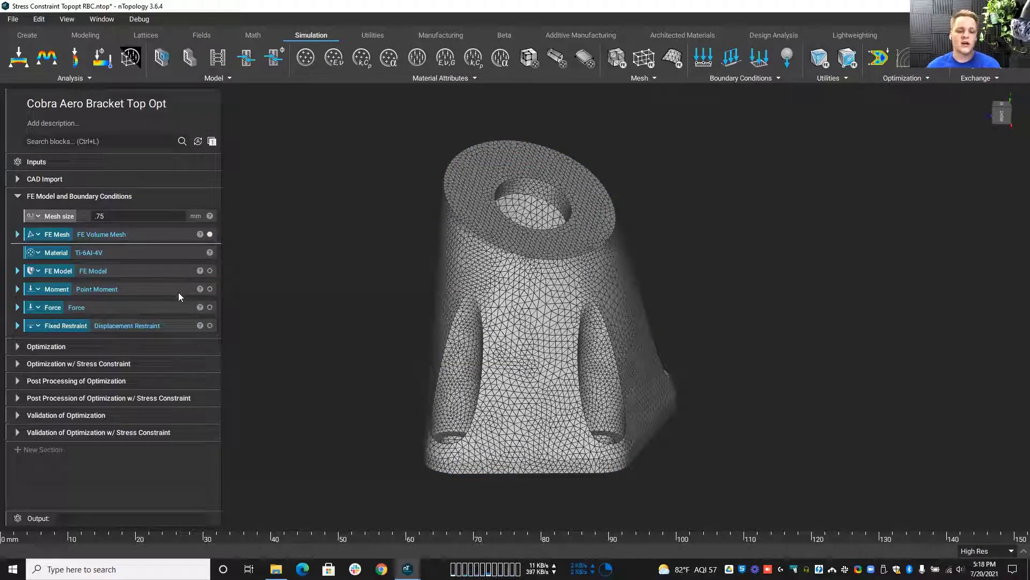
{"action": "left_click", "coordinate": [210, 288]}
{"action": "left_click", "coordinate": [210, 307]}
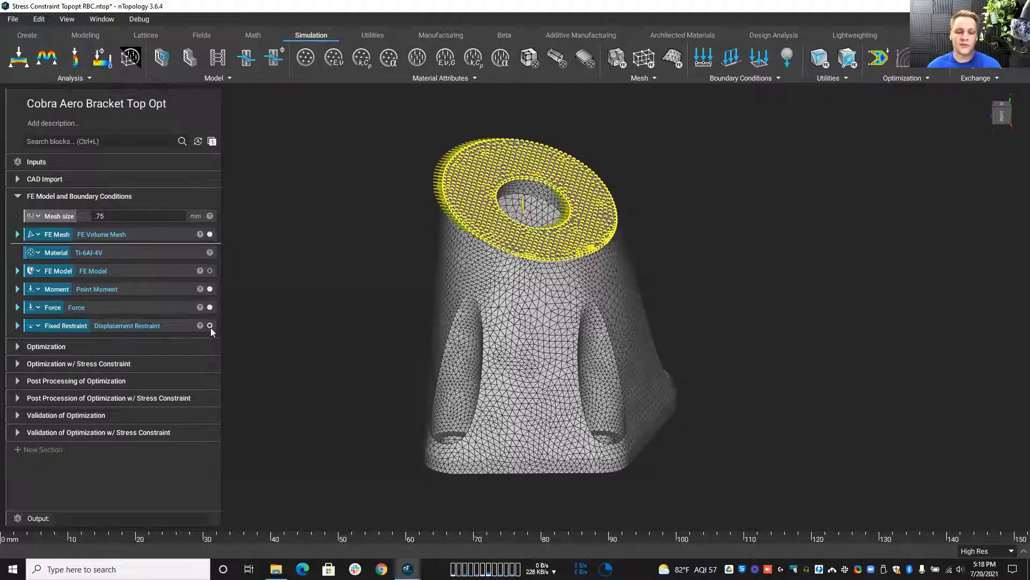
{"action": "left_click", "coordinate": [210, 325]}
Orbit to inspect the loads and restraints, then hide the restraints, loads and mesh
{"action": "right_click_drag", "start_coordinate": [298, 331], "coordinate": [512, 156]}
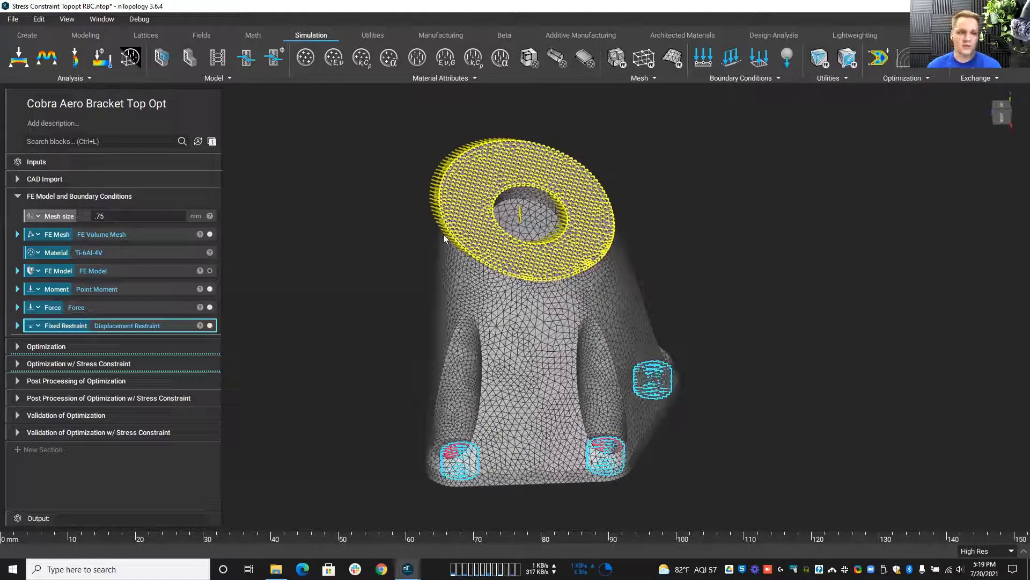
{"action": "right_click_drag", "start_coordinate": [650, 401], "coordinate": [376, 338]}
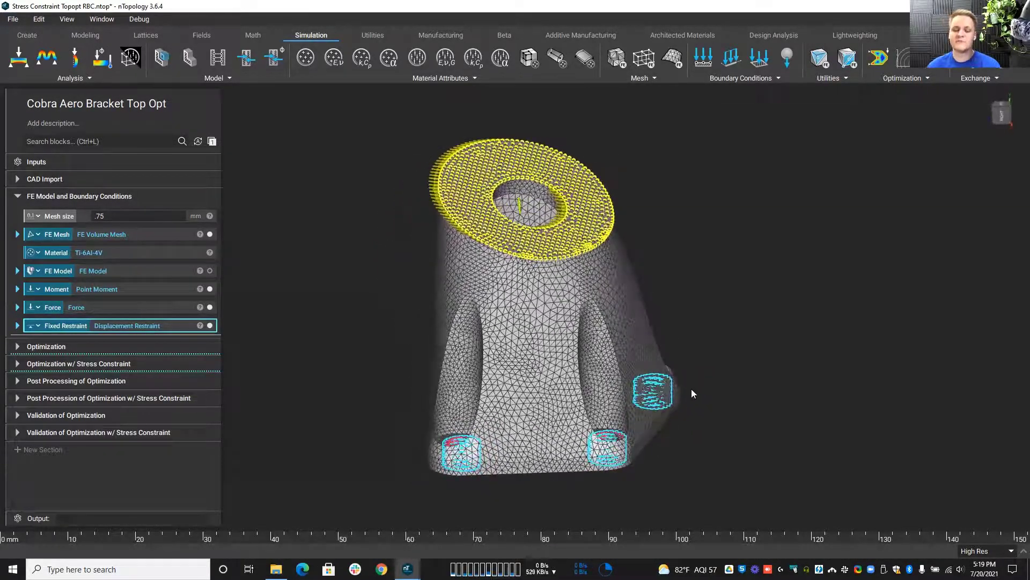
{"action": "left_click", "coordinate": [210, 325]}
{"action": "left_click", "coordinate": [211, 307]}
{"action": "left_click", "coordinate": [211, 288]}
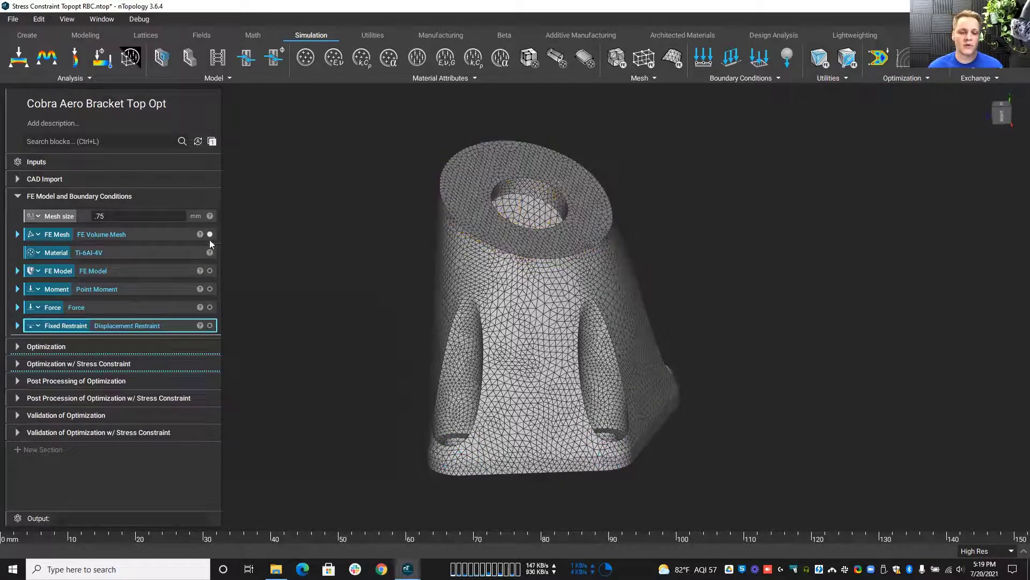
{"action": "left_click", "coordinate": [209, 234]}
Open Optimization 1 and review its two compliance responses and Volume Fraction Constraint
{"action": "left_click", "coordinate": [17, 346]}
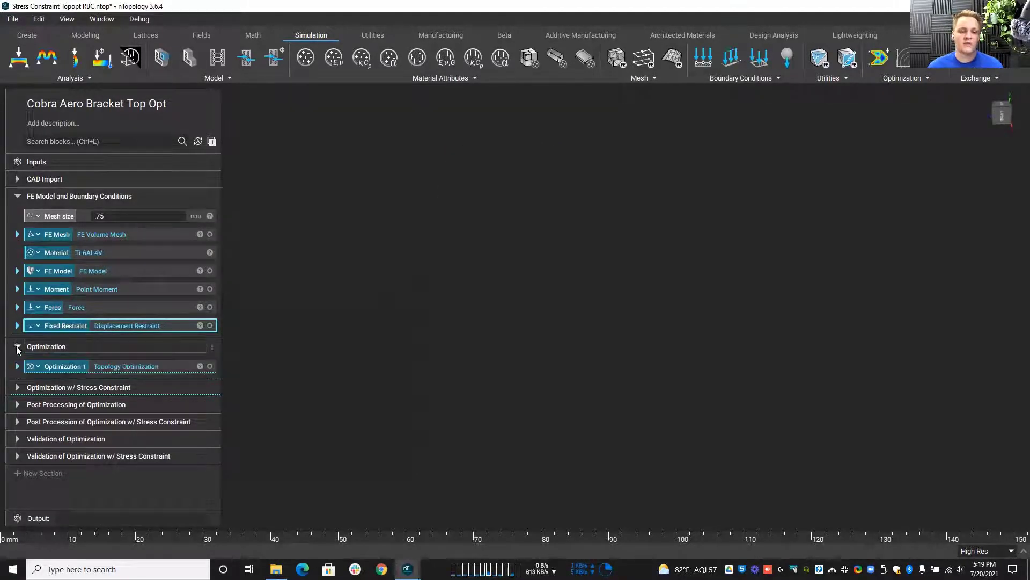
{"action": "left_click", "coordinate": [17, 366]}
{"action": "scroll", "coordinate": [15, 372], "scroll_direction": "down", "scroll_amount": 3}
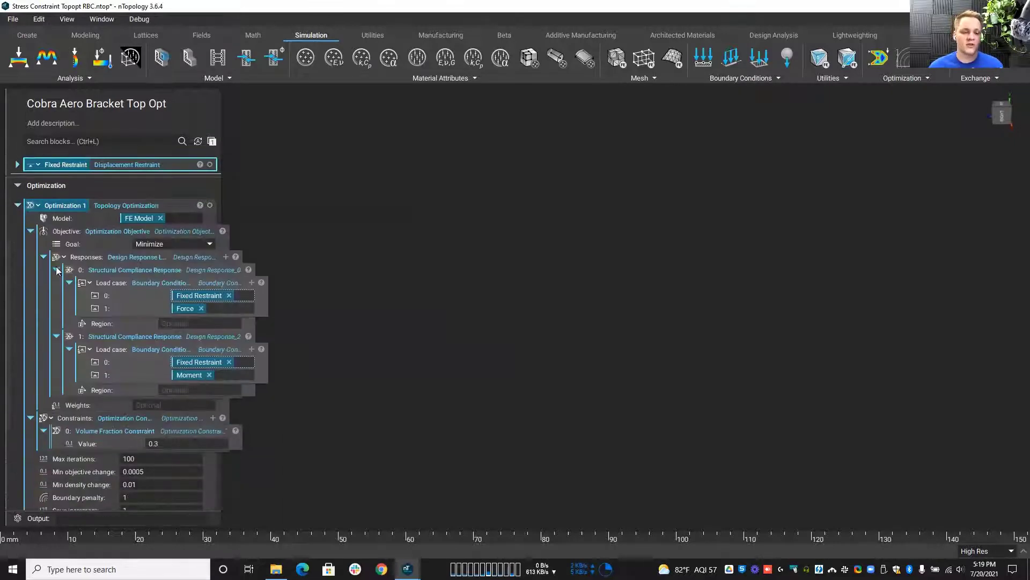
{"action": "left_click", "coordinate": [56, 270]}
{"action": "left_click", "coordinate": [56, 283]}
{"action": "left_click", "coordinate": [126, 280]}
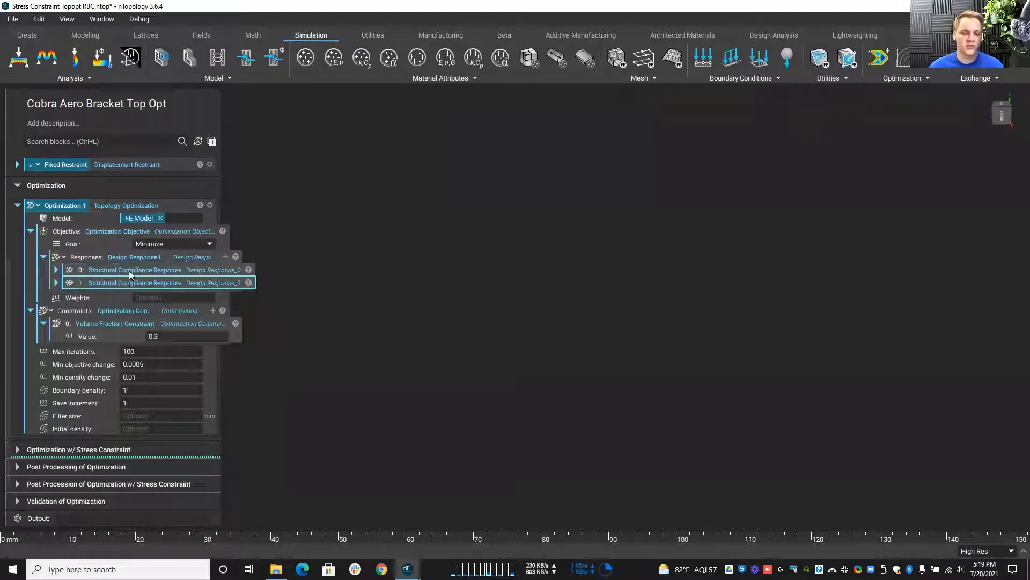
{"action": "left_click", "coordinate": [362, 269]}
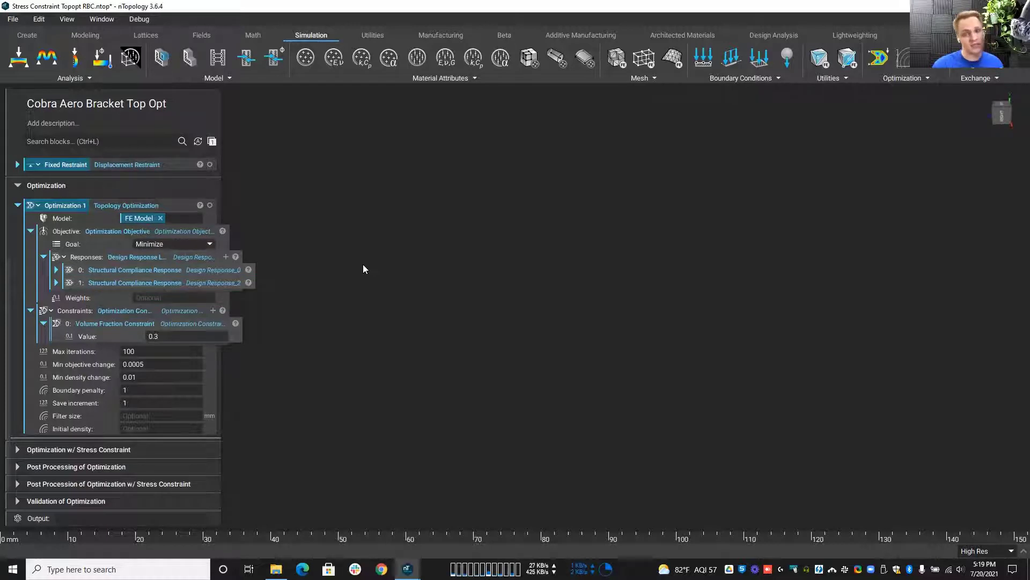
{"action": "left_click", "coordinate": [120, 323]}
Display the Optimization 1 result, an iso-contour at threshold 0.5, iteration 33, and orbit it
{"action": "left_click", "coordinate": [123, 208]}
{"action": "right_click_drag", "start_coordinate": [340, 289], "coordinate": [448, 366]}
{"action": "right_click_drag", "start_coordinate": [335, 355], "coordinate": [553, 360]}
Show the smoothed Final Part - Mass body from Post Processing of Optimization and orbit it
{"action": "scroll", "coordinate": [107, 376], "scroll_direction": "down", "scroll_amount": 1}
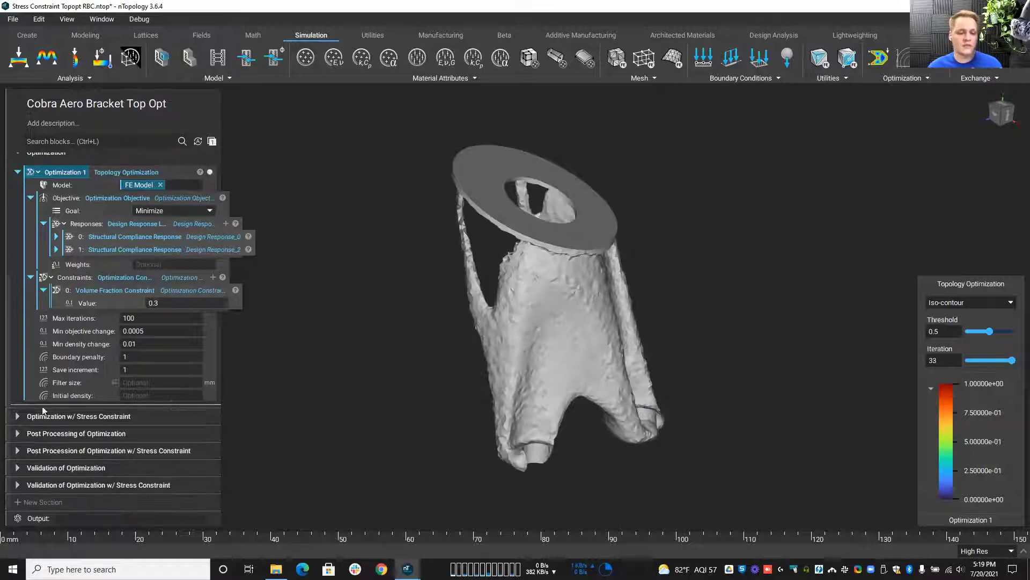
{"action": "left_click", "coordinate": [19, 435]}
{"action": "scroll", "coordinate": [22, 440], "scroll_direction": "down", "scroll_amount": 4}
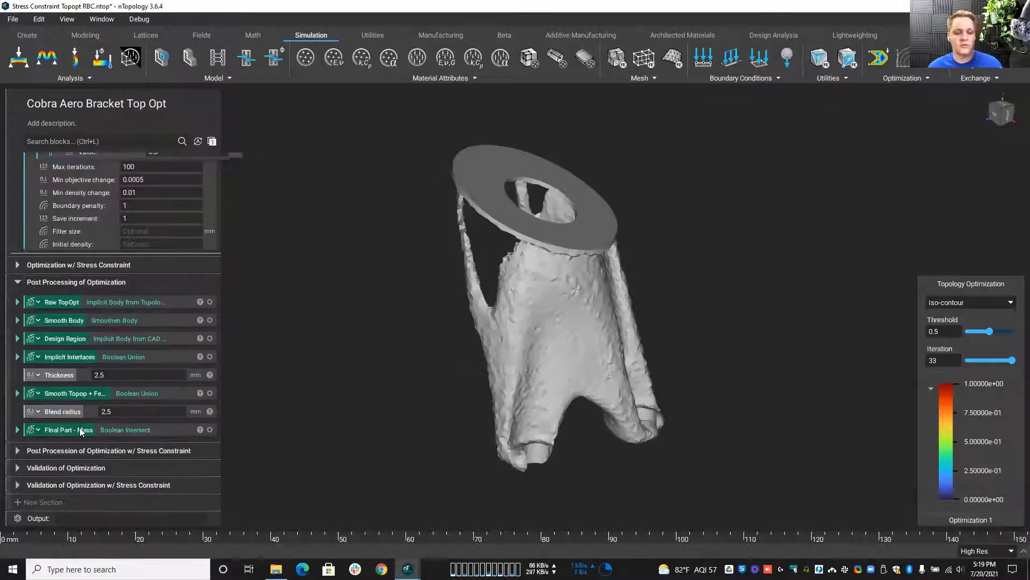
{"action": "left_click", "coordinate": [82, 428]}
{"action": "right_click_drag", "start_coordinate": [406, 416], "coordinate": [265, 349]}
{"action": "mouse_move", "coordinate": [329, 347]}
{"action": "right_mouse_down"}
{"action": "mouse_move", "coordinate": [335, 368]}
{"action": "mouse_move", "coordinate": [325, 366]}
{"action": "right_mouse_up"}
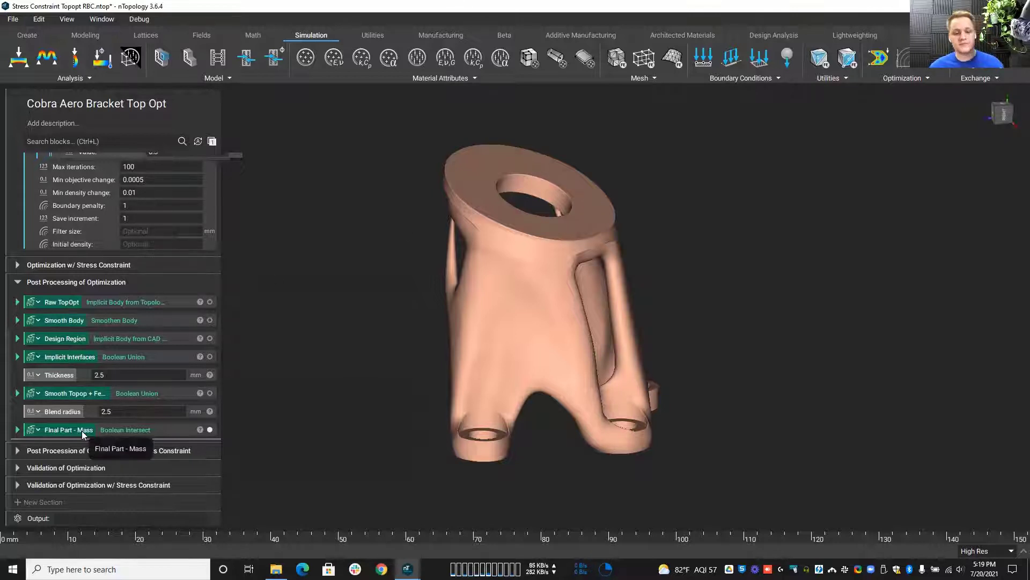
{"action": "right_click_drag", "start_coordinate": [292, 432], "coordinate": [143, 442]}
Show the FE Validation Mesh and the Validation Simulation's von Mises stress contour
{"action": "left_click", "coordinate": [17, 468]}
{"action": "scroll", "coordinate": [69, 458], "scroll_direction": "down", "scroll_amount": 3}
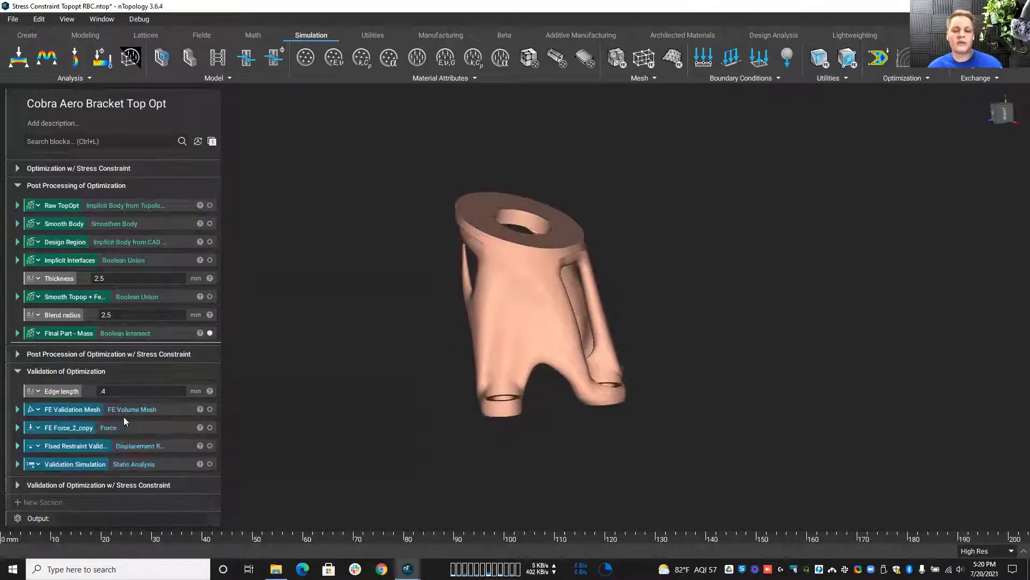
{"action": "left_click", "coordinate": [141, 411]}
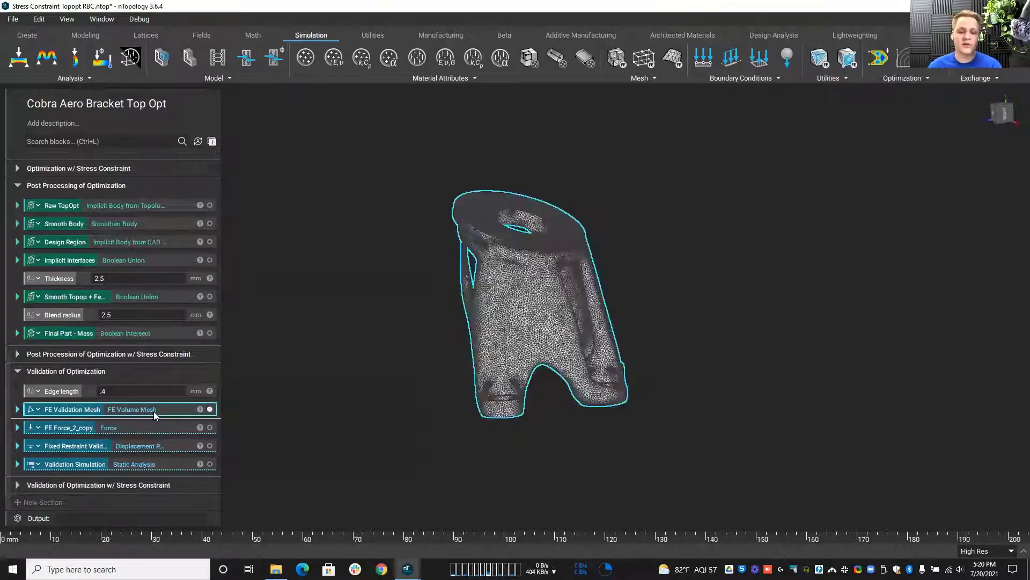
{"action": "left_click", "coordinate": [139, 464]}
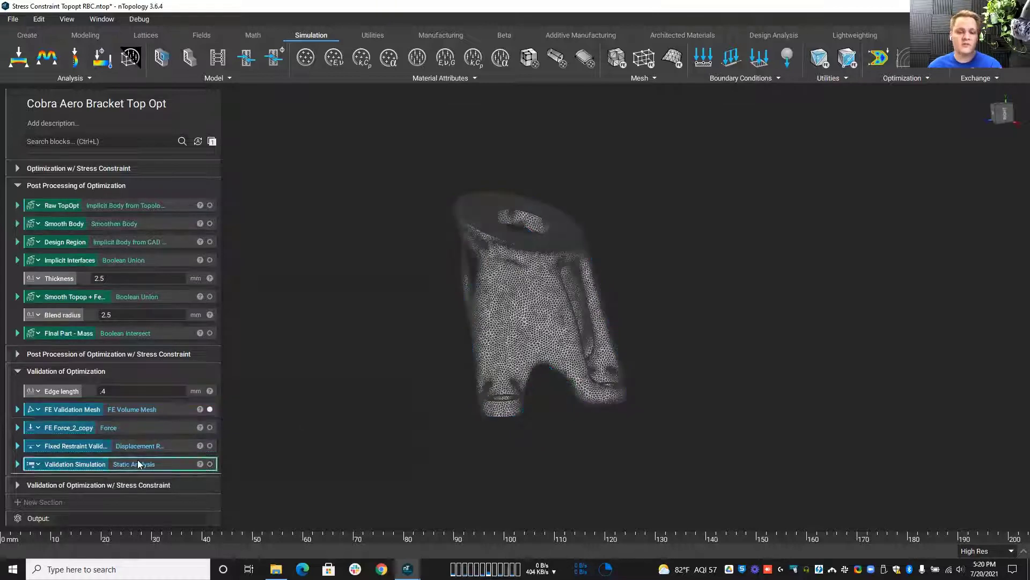
{"action": "left_click", "coordinate": [390, 418]}
{"action": "scroll", "coordinate": [390, 417], "scroll_direction": "up", "scroll_amount": 1}
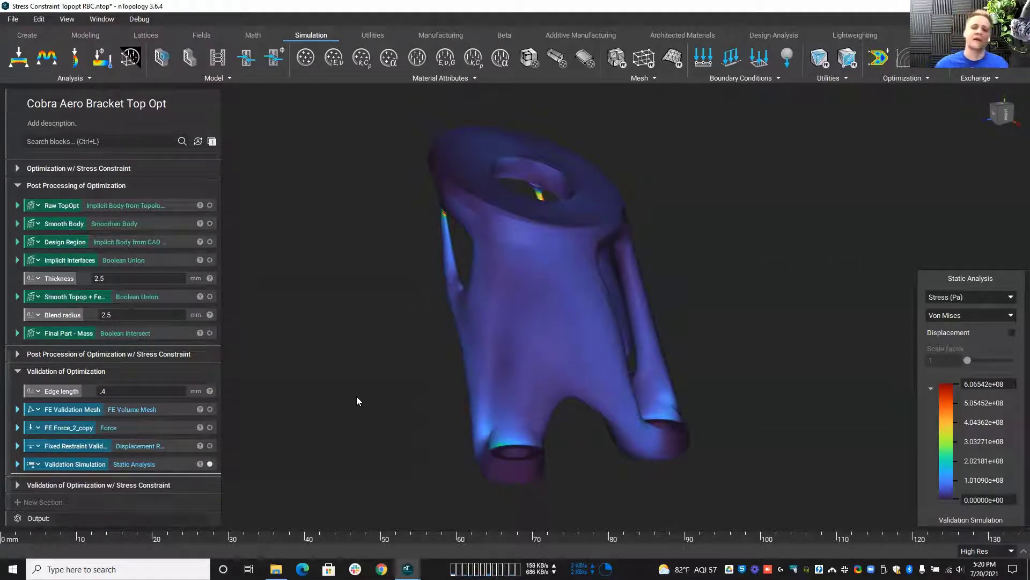
Keep the 6.06542e+08 scale maximum and zoom in around the high-stress strut and top hole
{"action": "left_click", "coordinate": [966, 384]}
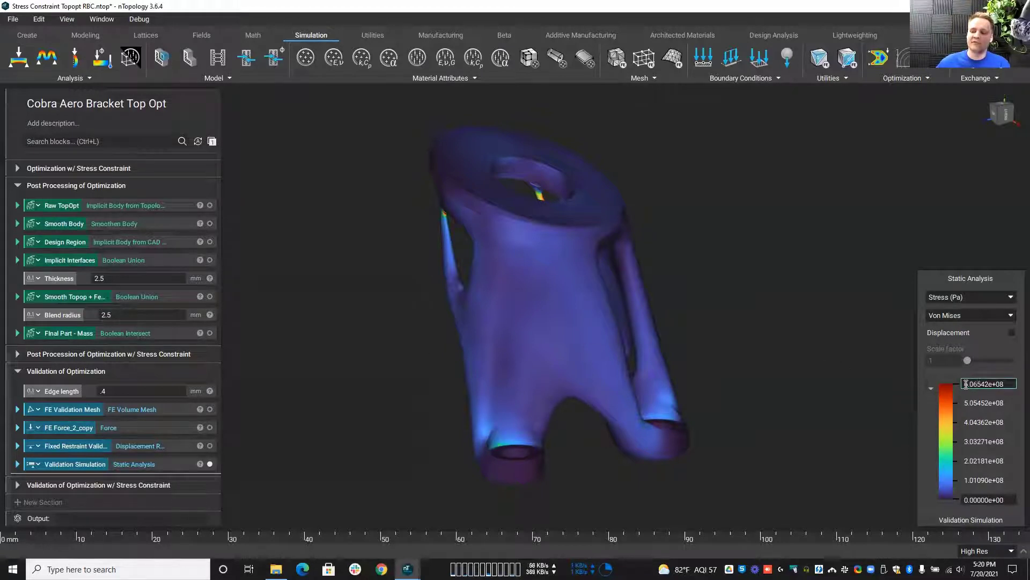
{"action": "left_click_drag", "start_coordinate": [966, 384], "coordinate": [1017, 384]}
{"action": "key", "text": "Return"}
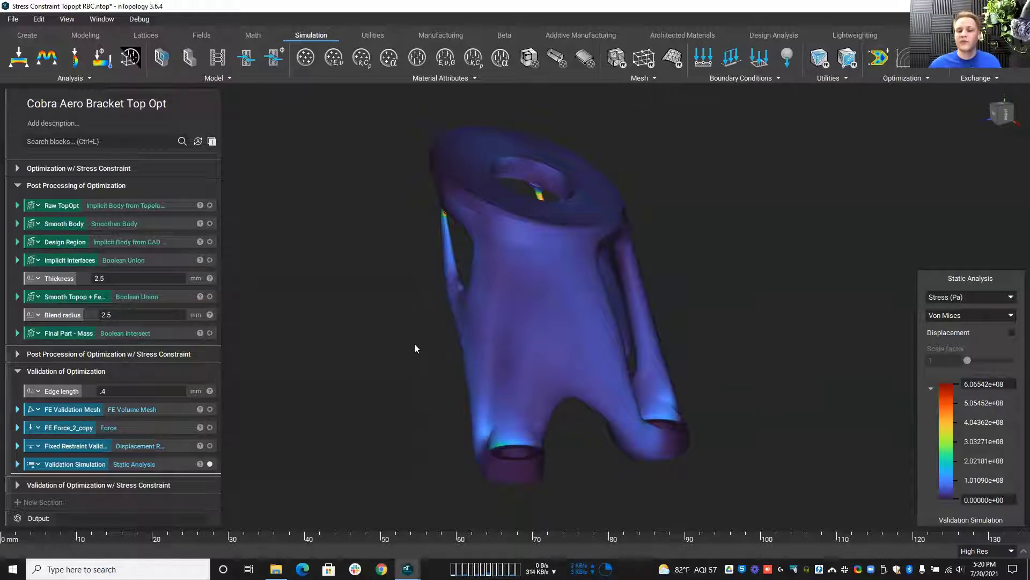
{"action": "right_click_drag", "start_coordinate": [414, 348], "coordinate": [460, 340]}
{"action": "scroll", "coordinate": [472, 234], "scroll_direction": "up", "scroll_amount": 5}
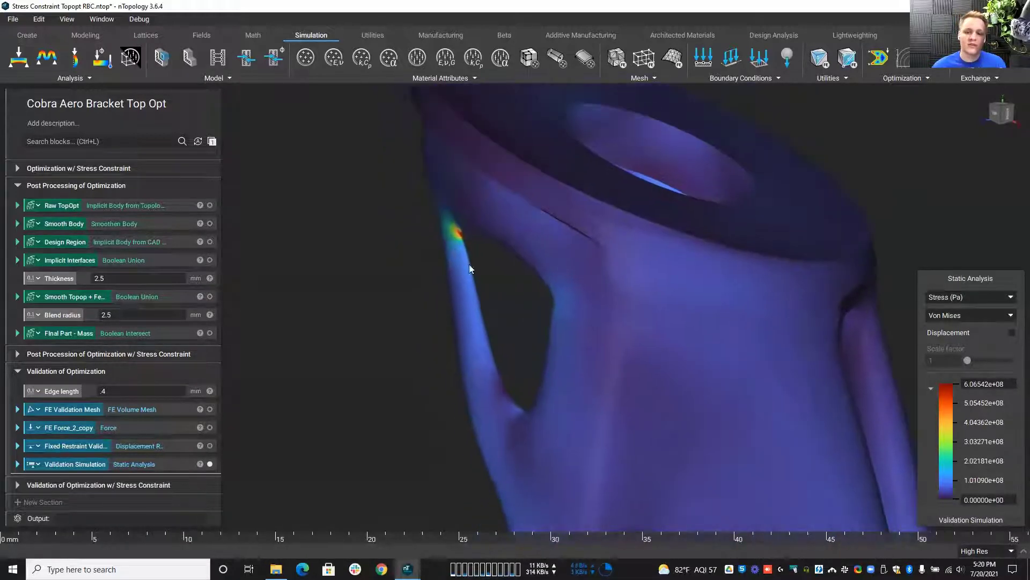
{"action": "scroll", "coordinate": [456, 253], "scroll_direction": "up", "scroll_amount": 2}
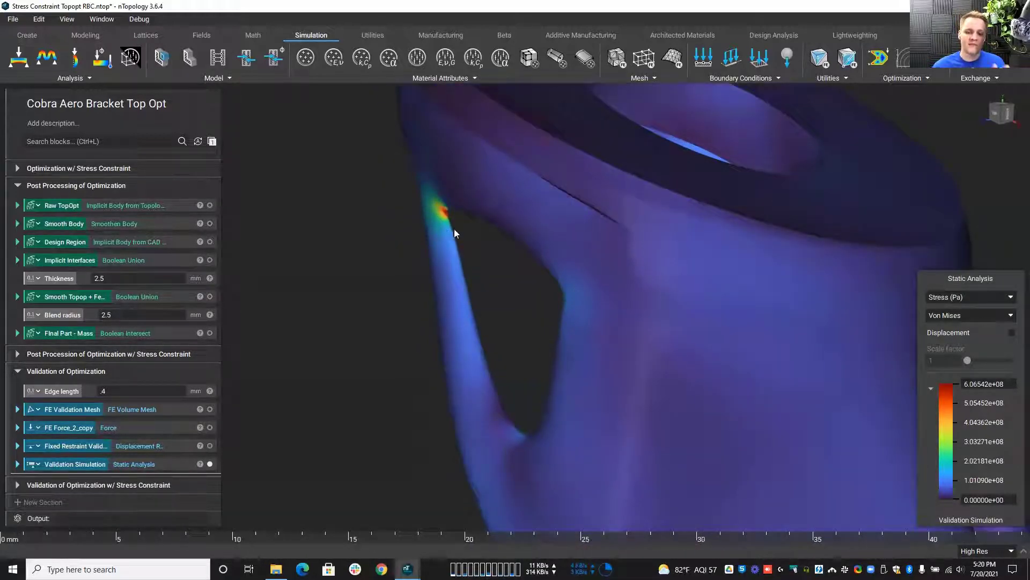
{"action": "scroll", "coordinate": [478, 289], "scroll_direction": "down", "scroll_amount": 9}
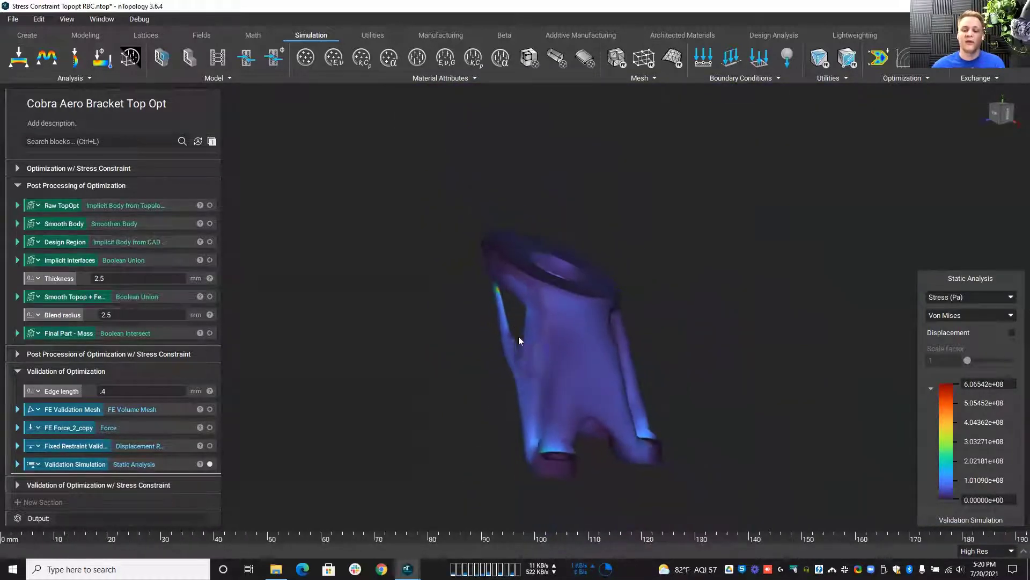
{"action": "right_click_drag", "start_coordinate": [515, 329], "coordinate": [383, 347]}
{"action": "scroll", "coordinate": [466, 339], "scroll_direction": "up", "scroll_amount": 1}
{"action": "scroll", "coordinate": [383, 348], "scroll_direction": "up", "scroll_amount": 1}
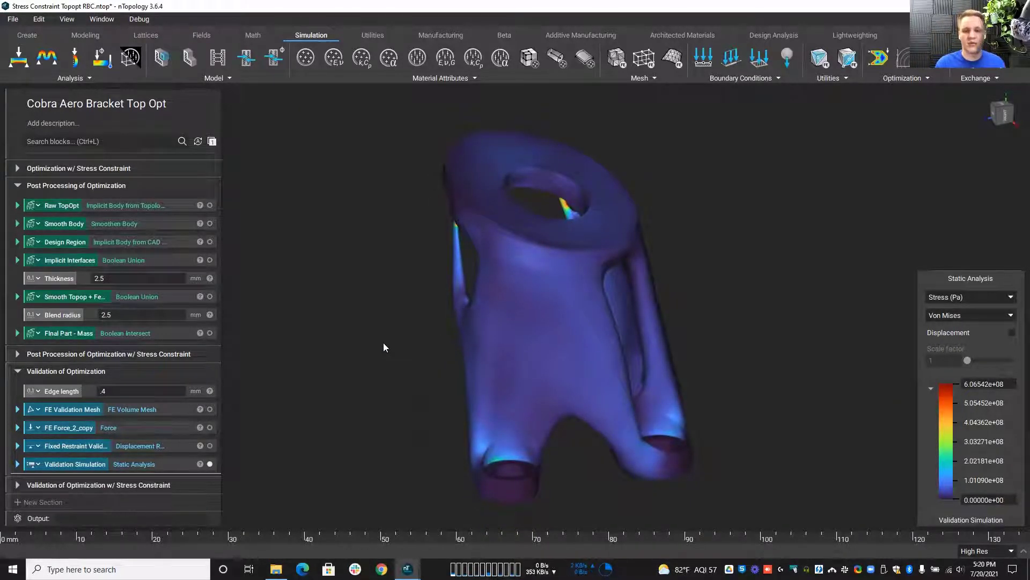
{"action": "right_click_drag", "start_coordinate": [383, 342], "coordinate": [461, 196]}
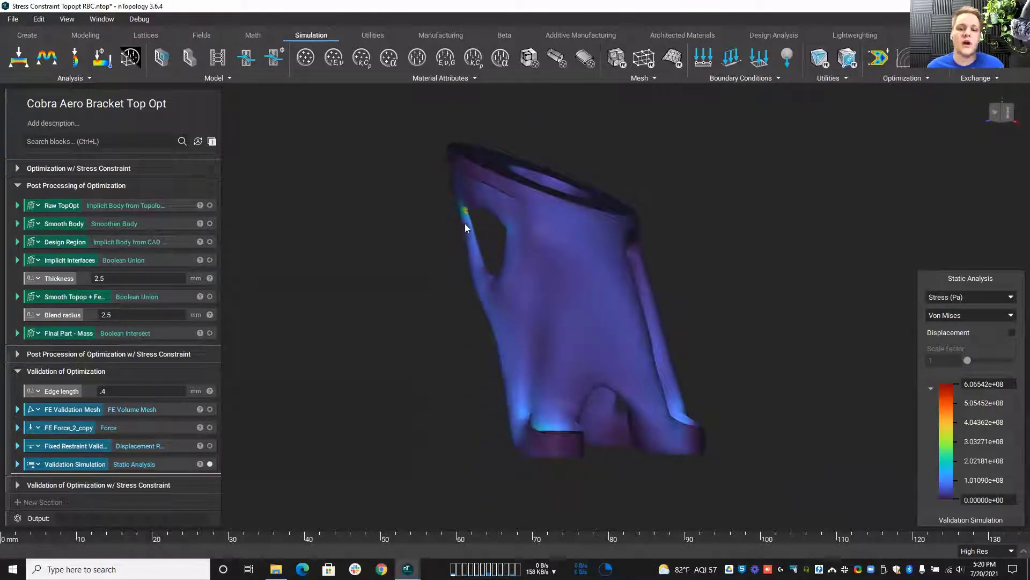
{"action": "right_click_drag", "start_coordinate": [492, 229], "coordinate": [487, 294]}
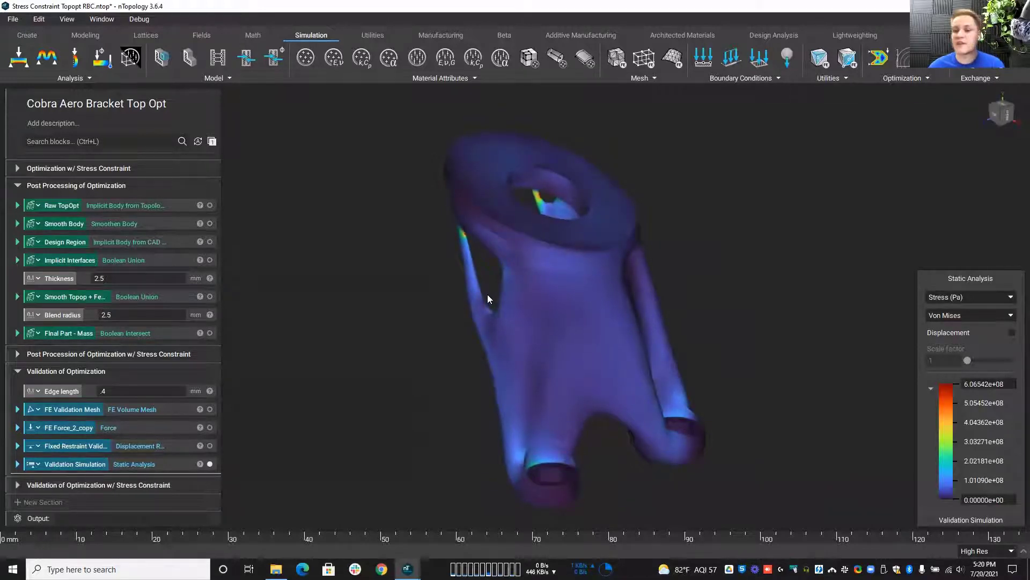
{"action": "right_click_drag", "start_coordinate": [451, 252], "coordinate": [482, 240]}
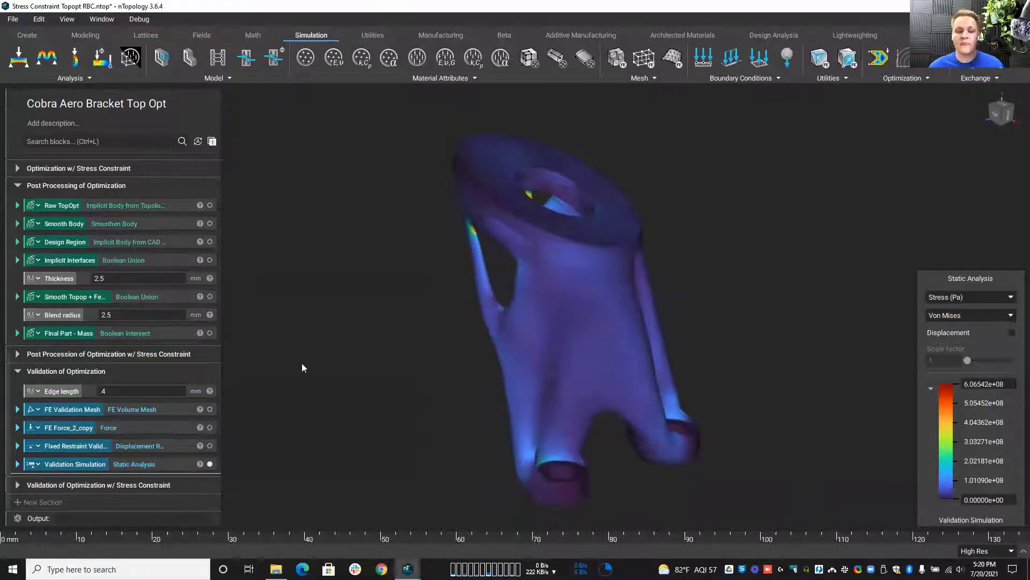
Collapse the Validation of Optimization and Post Processing of Optimization sections
{"action": "left_click", "coordinate": [18, 371]}
{"action": "scroll", "coordinate": [24, 333], "scroll_direction": "up", "scroll_amount": 1}
{"action": "left_click", "coordinate": [20, 316]}
{"action": "scroll", "coordinate": [20, 317], "scroll_direction": "up", "scroll_amount": 2}
Open the Optimization w/ Stress Constraint settings and inspect its Volume Fraction Constraint
{"action": "left_click", "coordinate": [18, 257]}
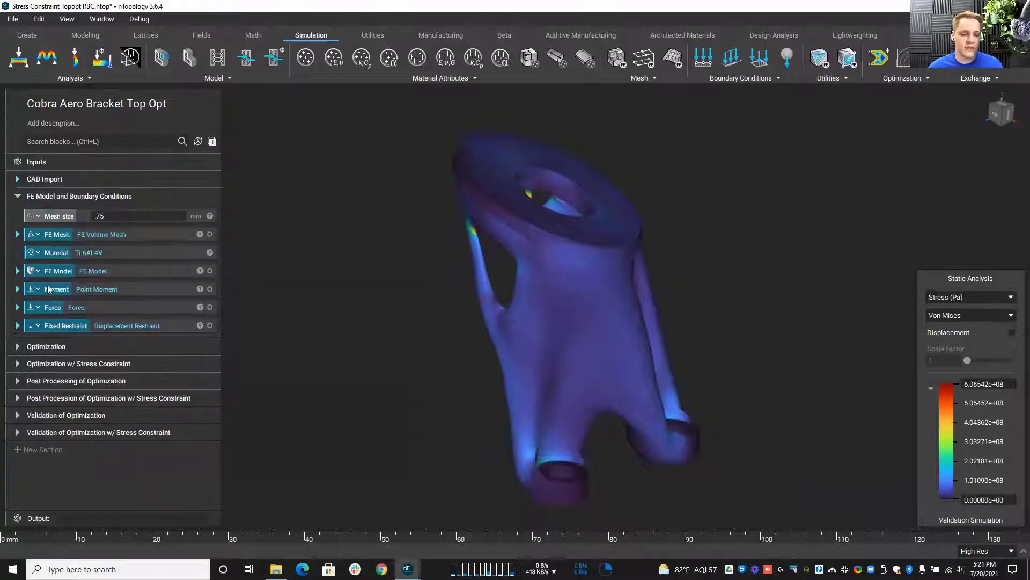
{"action": "left_click", "coordinate": [17, 363]}
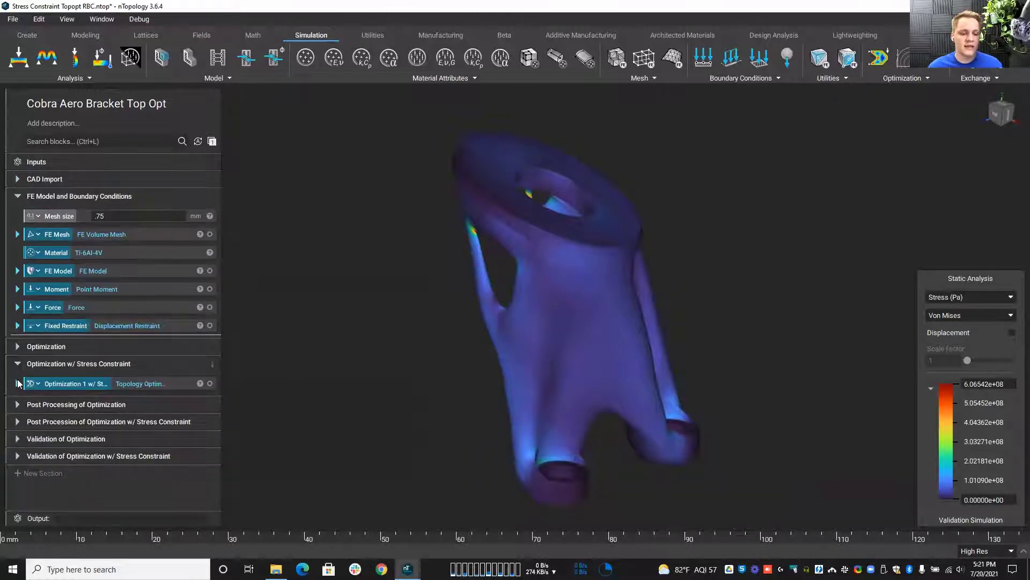
{"action": "left_click", "coordinate": [18, 383]}
{"action": "scroll", "coordinate": [34, 366], "scroll_direction": "down", "scroll_amount": 3}
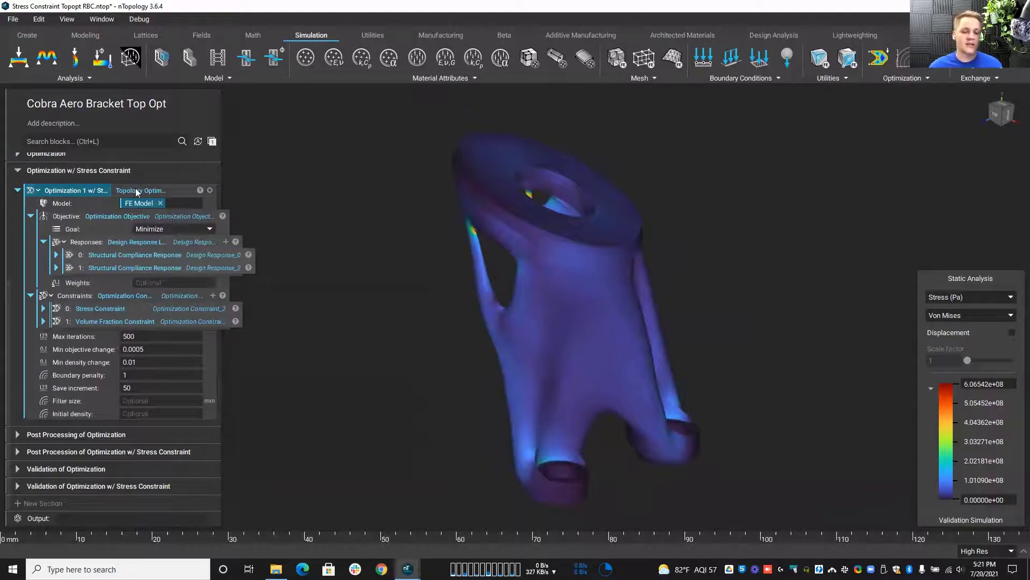
{"action": "left_click", "coordinate": [108, 317]}
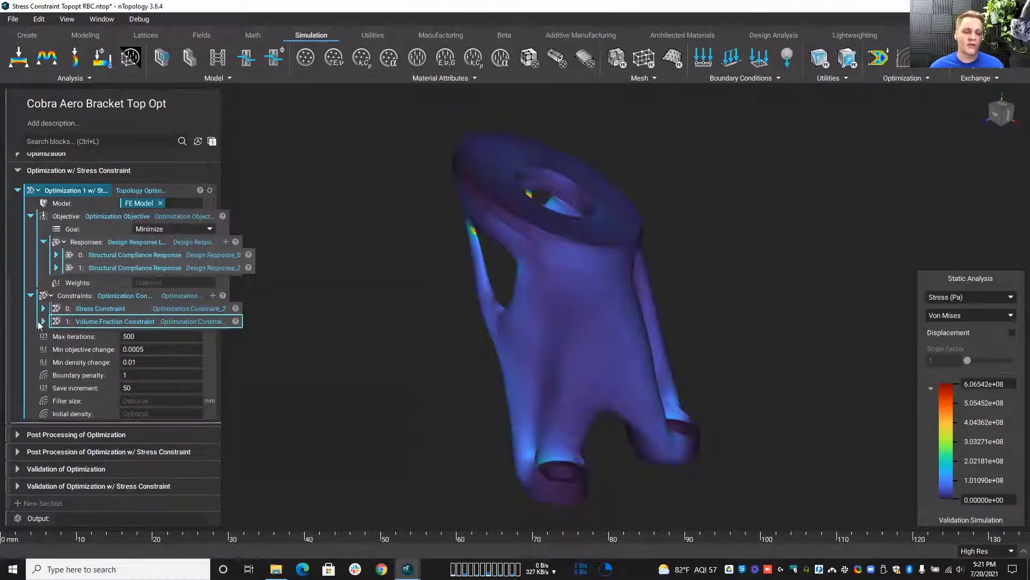
{"action": "left_click", "coordinate": [43, 321]}
{"action": "left_click", "coordinate": [43, 321]}
Confirm the Stress Constraint limit remains 2.0e8 Pa
{"action": "left_click", "coordinate": [43, 308]}
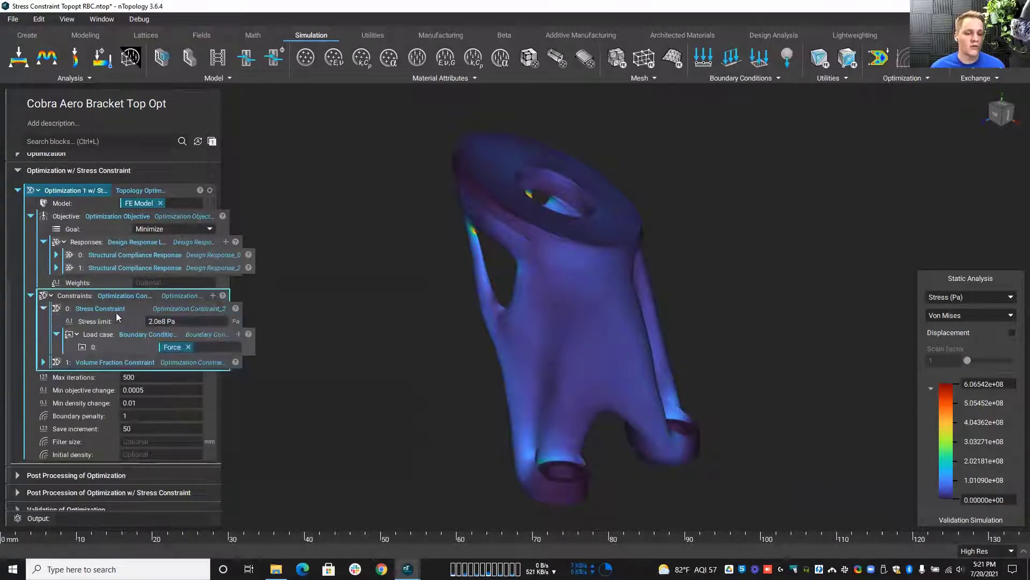
{"action": "left_click", "coordinate": [127, 309]}
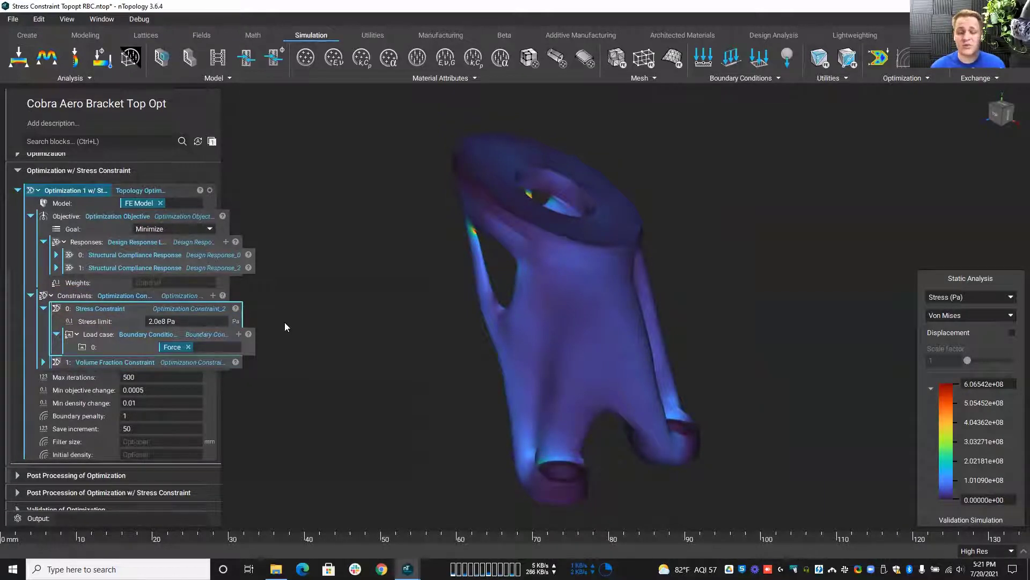
{"action": "left_click", "coordinate": [206, 322]}
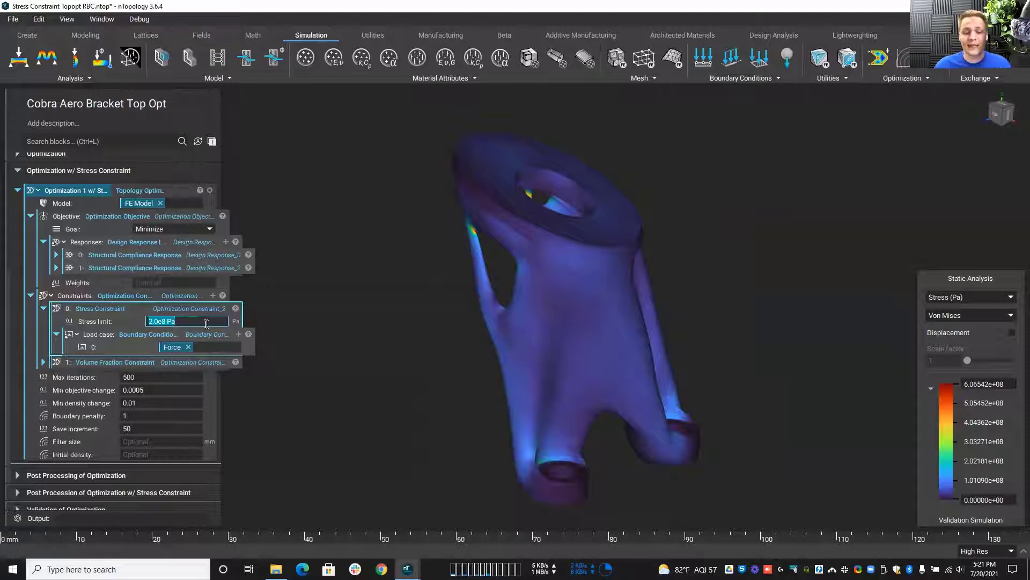
{"action": "left_click", "coordinate": [343, 335]}
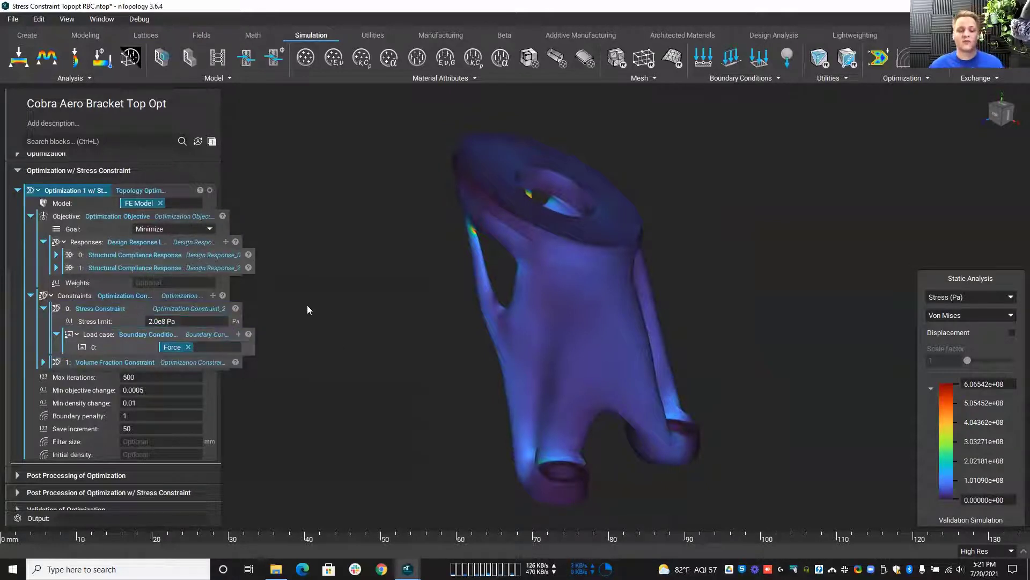
{"action": "scroll", "coordinate": [112, 278], "scroll_direction": "up", "scroll_amount": 3}
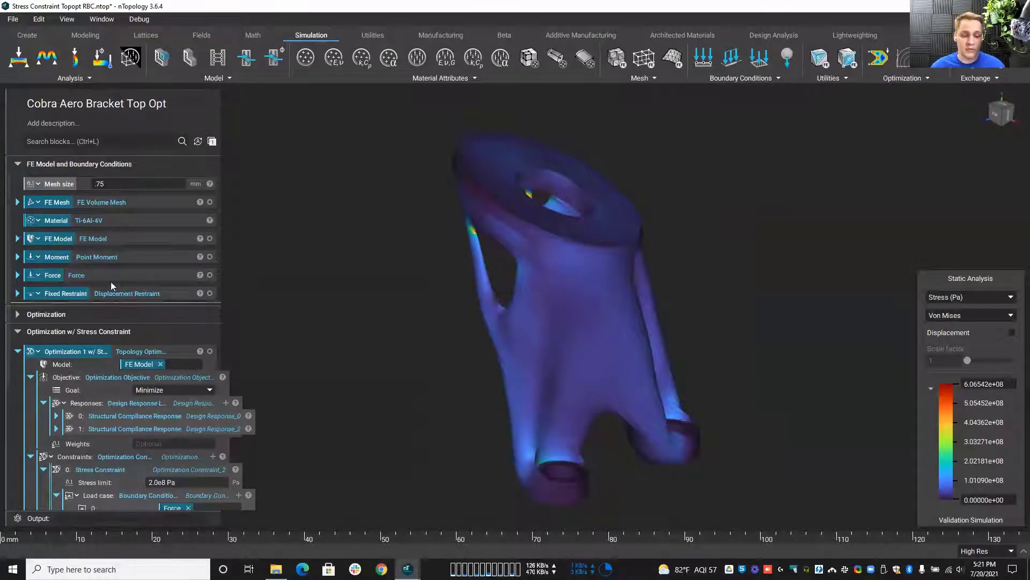
Check the Force load vectors, then display the raw stress-constrained result at iteration 121
{"action": "left_click", "coordinate": [210, 274]}
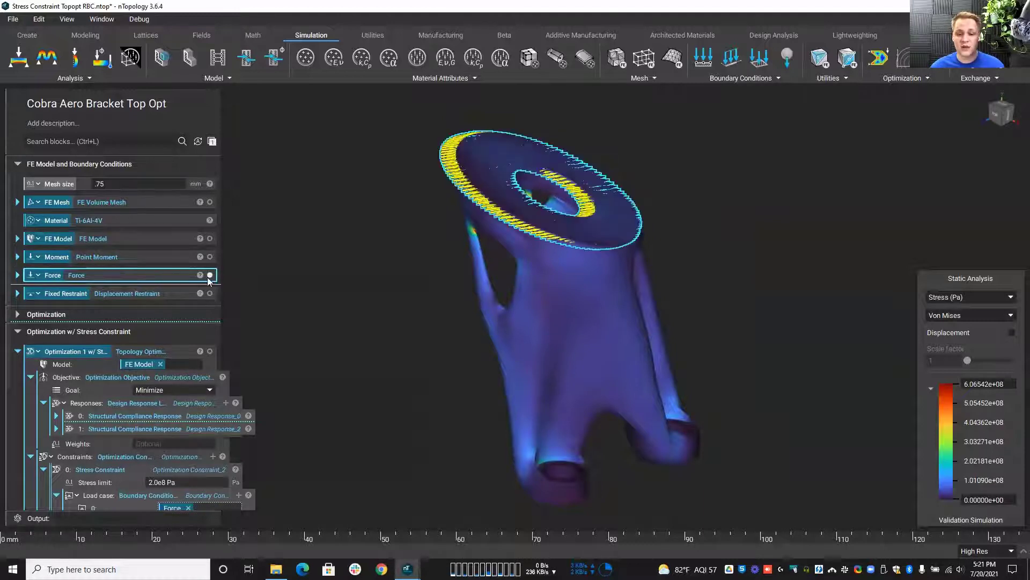
{"action": "left_click", "coordinate": [210, 275]}
{"action": "scroll", "coordinate": [161, 322], "scroll_direction": "down", "scroll_amount": 4}
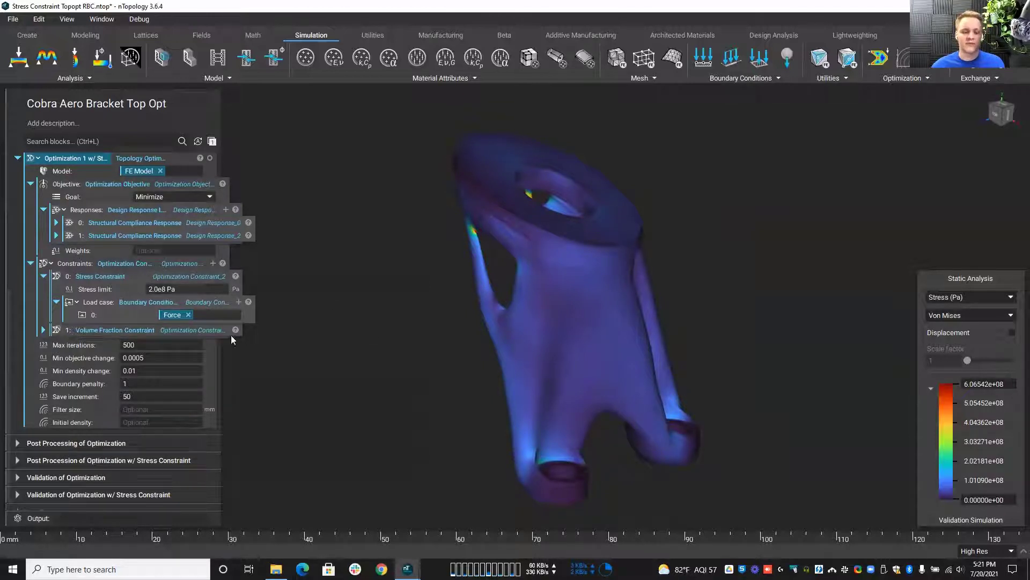
{"action": "left_click", "coordinate": [43, 275]}
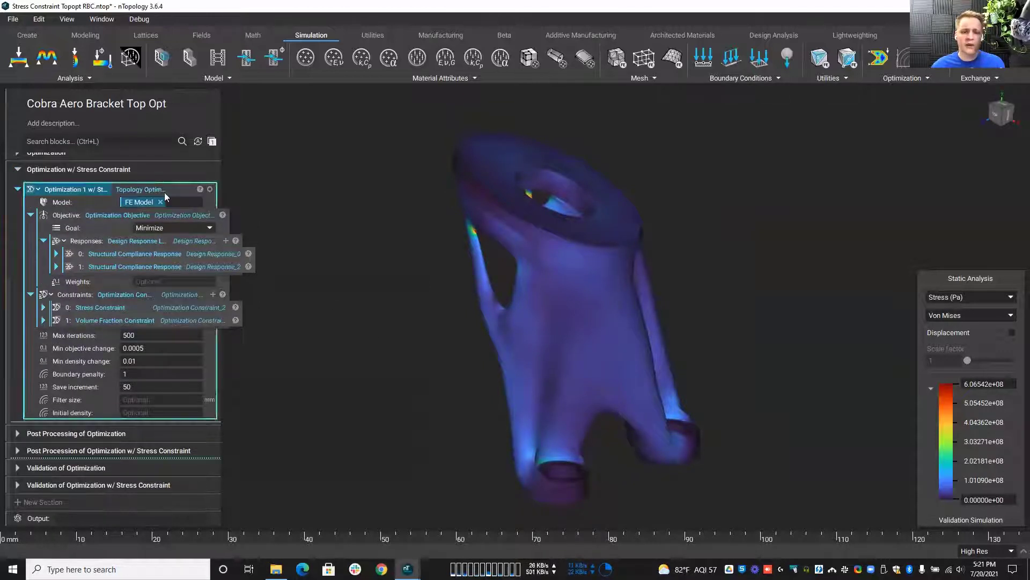
{"action": "left_click", "coordinate": [164, 192]}
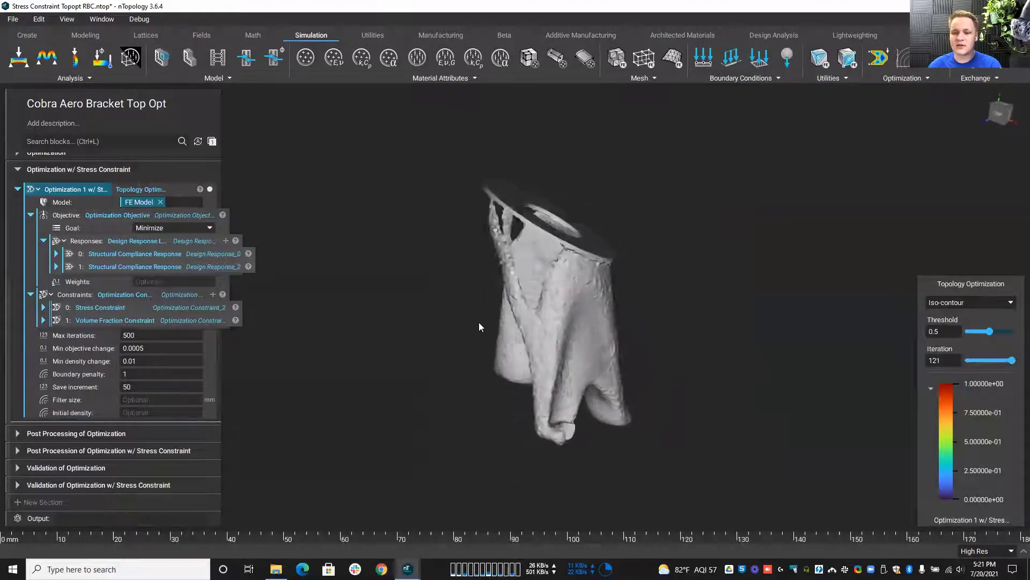
Orbit the raw stress-constrained result, then fold away the optimization sections
{"action": "right_click_drag", "start_coordinate": [483, 329], "coordinate": [300, 305]}
{"action": "left_click", "coordinate": [17, 189]}
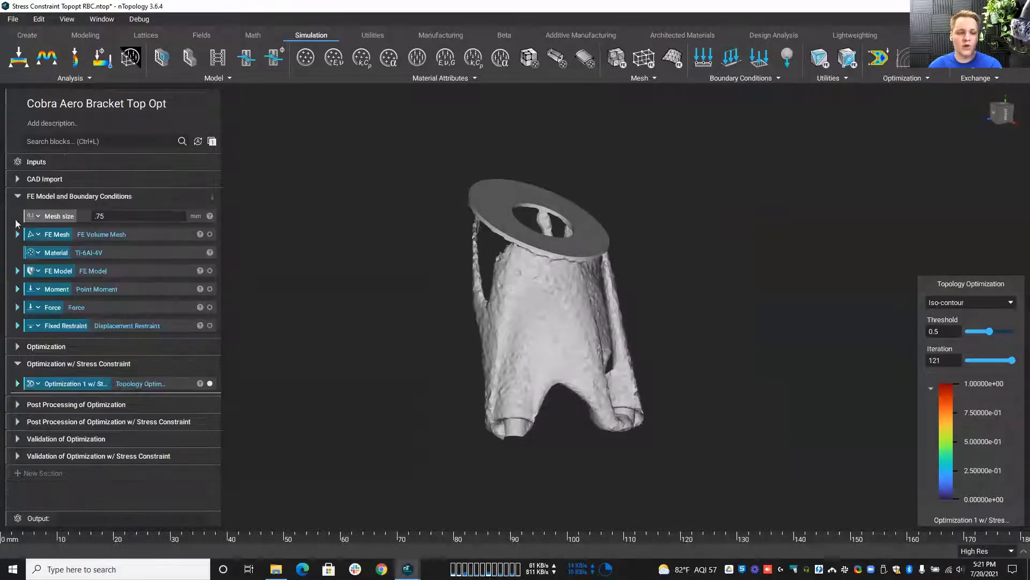
{"action": "left_click", "coordinate": [18, 364]}
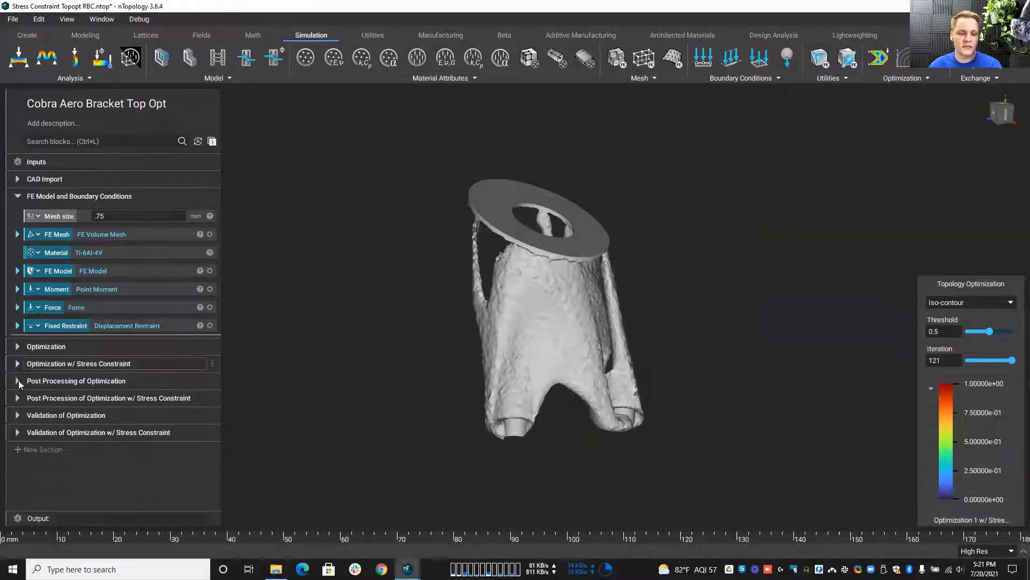
Show the Final Part - Stress body, orbit it, and expand the stress-constrained validation section
{"action": "left_click", "coordinate": [19, 398]}
{"action": "scroll", "coordinate": [137, 436], "scroll_direction": "down", "scroll_amount": 1}
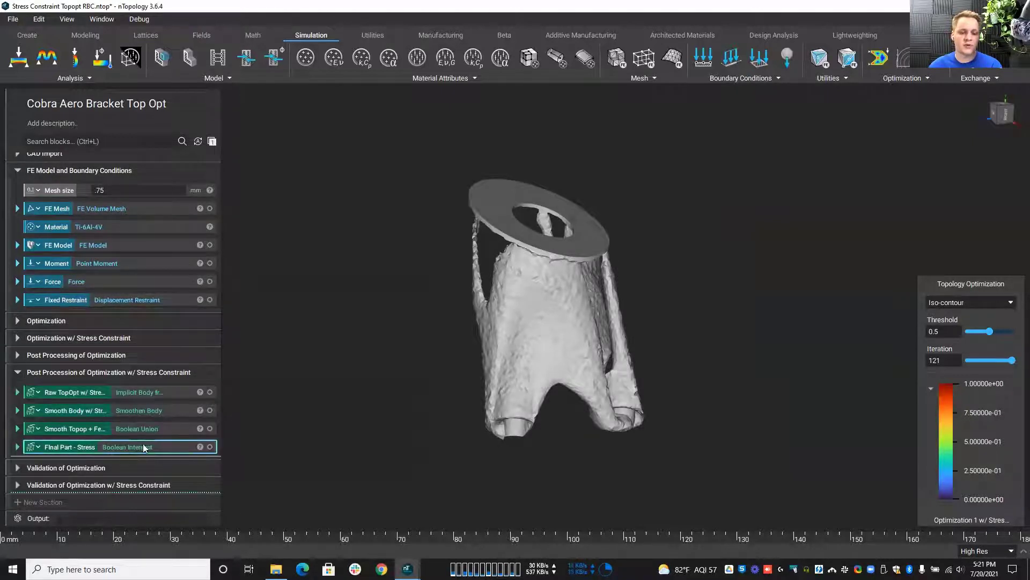
{"action": "left_click", "coordinate": [210, 446]}
{"action": "right_click_drag", "start_coordinate": [333, 408], "coordinate": [521, 324]}
{"action": "scroll", "coordinate": [521, 322], "scroll_direction": "up", "scroll_amount": 3}
{"action": "right_click_drag", "start_coordinate": [506, 290], "coordinate": [460, 317]}
{"action": "scroll", "coordinate": [494, 294], "scroll_direction": "down", "scroll_amount": 2}
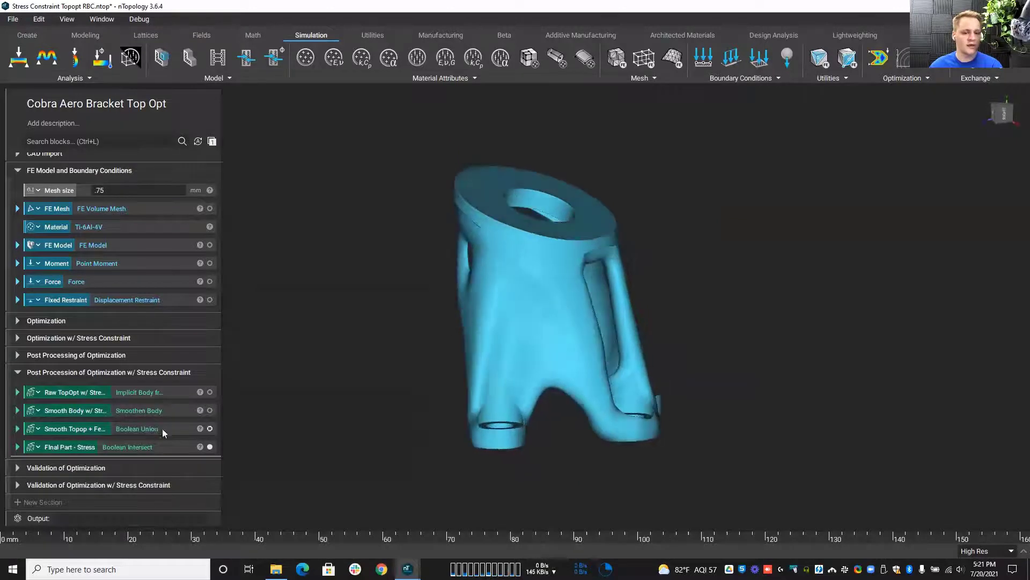
{"action": "left_click", "coordinate": [192, 485]}
Show the stress-constrained von Mises plot (max 2.68048e+08) and orbit to the lower-hole hotspots
{"action": "left_click", "coordinate": [192, 481]}
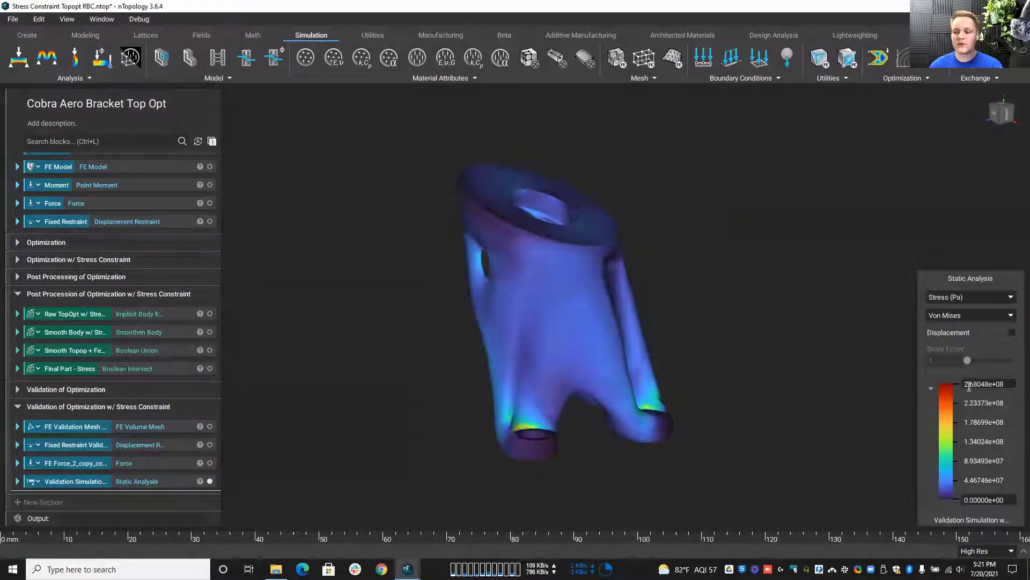
{"action": "left_click", "coordinate": [967, 385]}
{"action": "left_click_drag", "start_coordinate": [965, 385], "coordinate": [979, 385]}
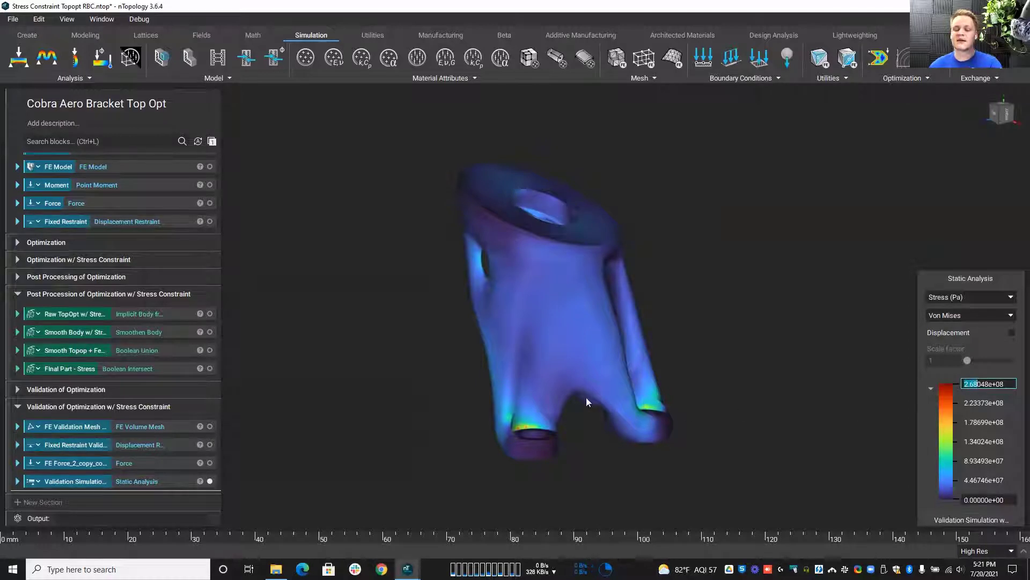
{"action": "right_click_drag", "start_coordinate": [474, 377], "coordinate": [405, 405]}
{"action": "scroll", "coordinate": [407, 397], "scroll_direction": "up", "scroll_amount": 3}
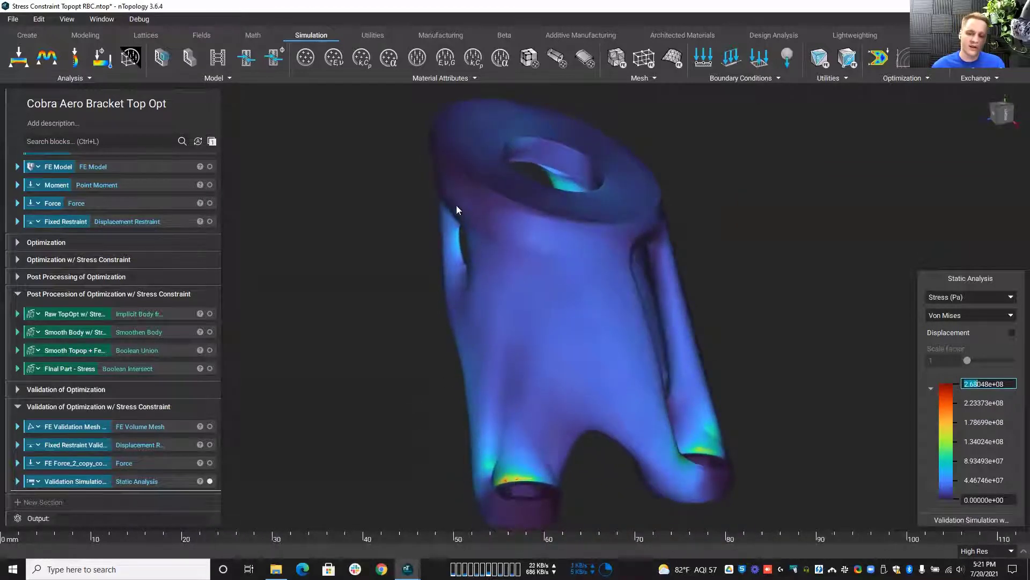
{"action": "right_click_drag", "start_coordinate": [456, 212], "coordinate": [484, 217]}
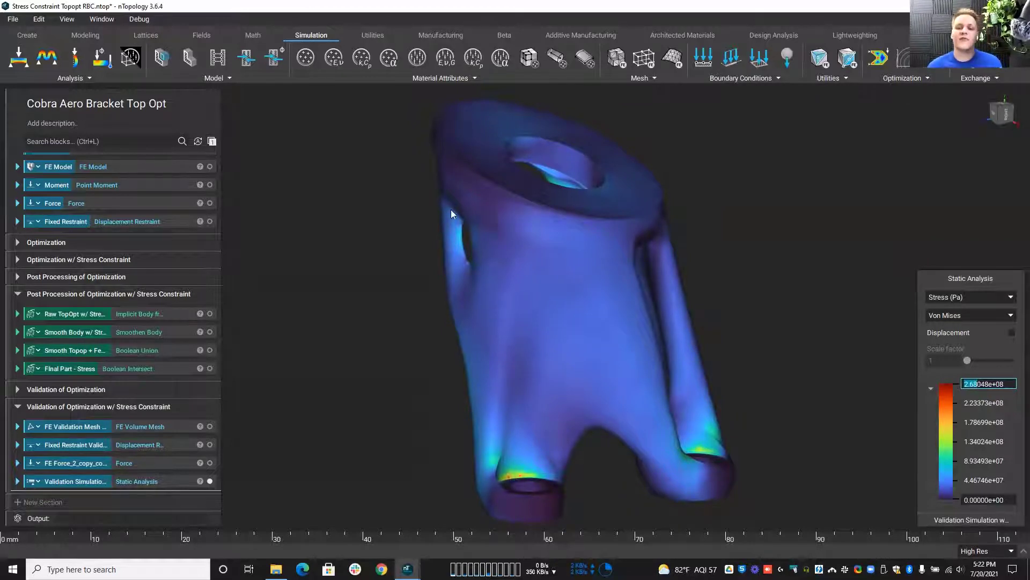
{"action": "right_click_drag", "start_coordinate": [485, 220], "coordinate": [491, 203]}
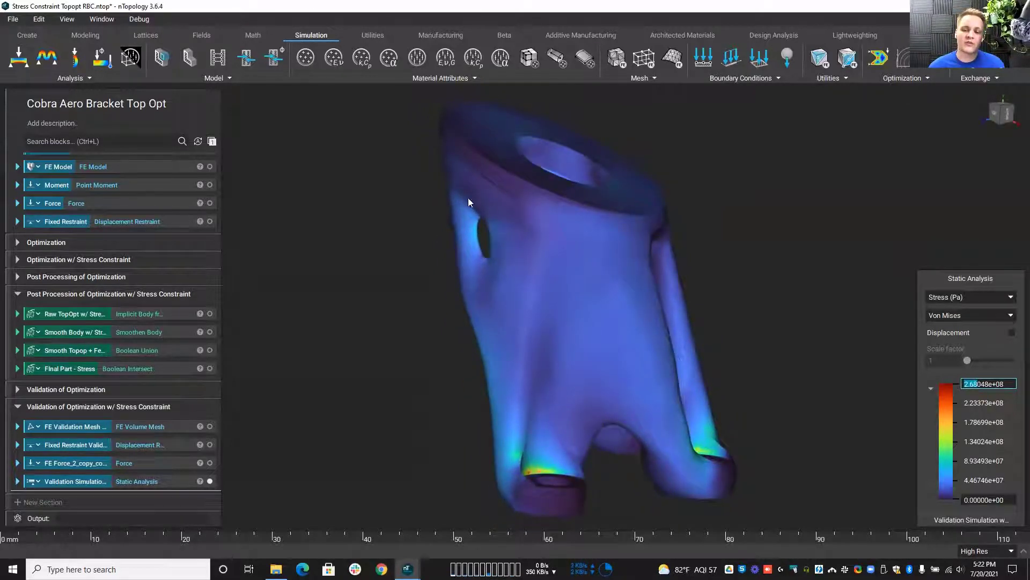
{"action": "right_click_drag", "start_coordinate": [483, 194], "coordinate": [539, 175]}
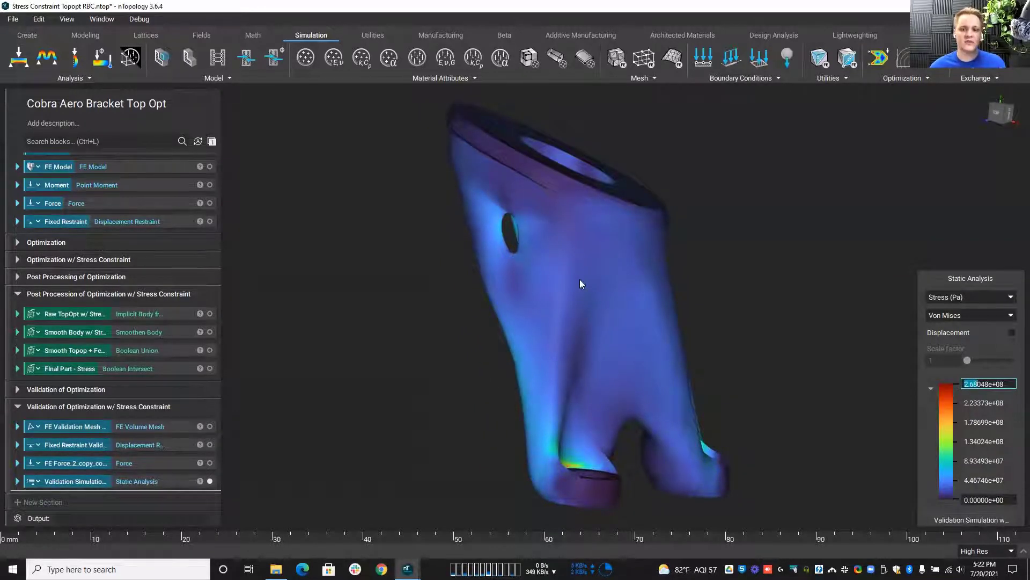
{"action": "right_click_drag", "start_coordinate": [580, 279], "coordinate": [514, 333]}
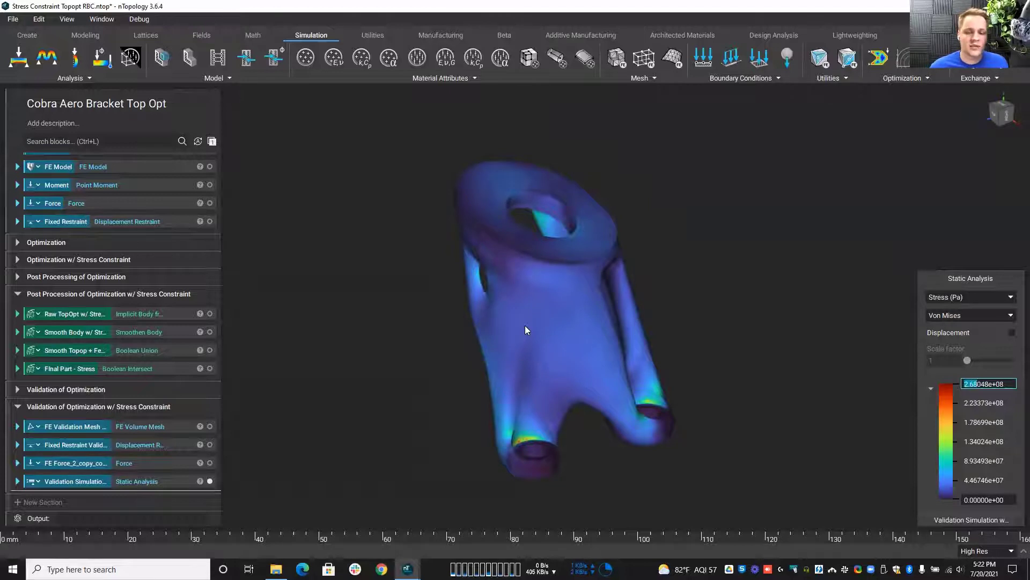
{"action": "middle_click_drag", "start_coordinate": [526, 328], "coordinate": [494, 304]}
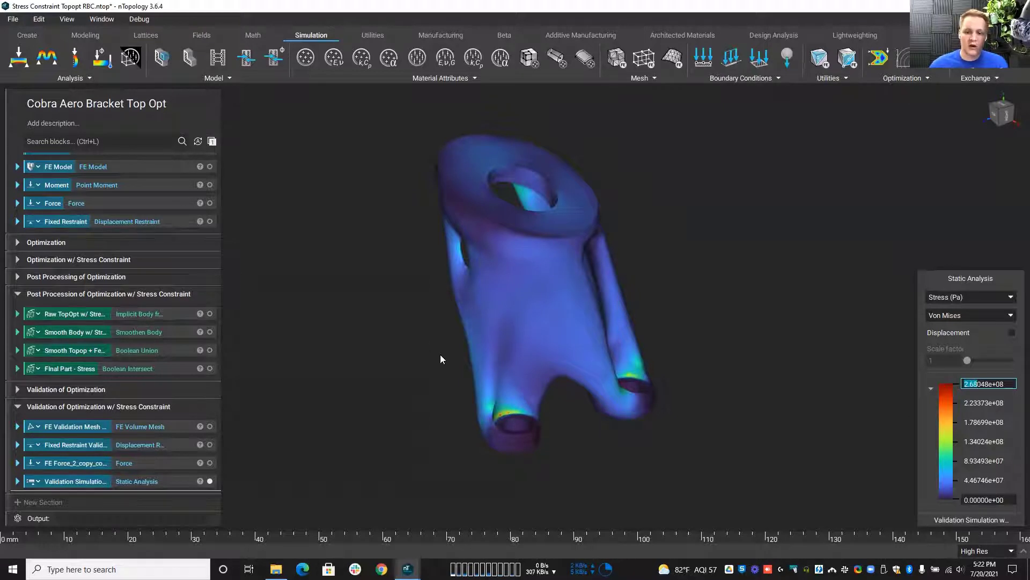
{"action": "scroll", "coordinate": [506, 394], "scroll_direction": "up", "scroll_amount": 5}
{"action": "left_click_drag", "start_coordinate": [966, 382], "coordinate": [978, 383]}
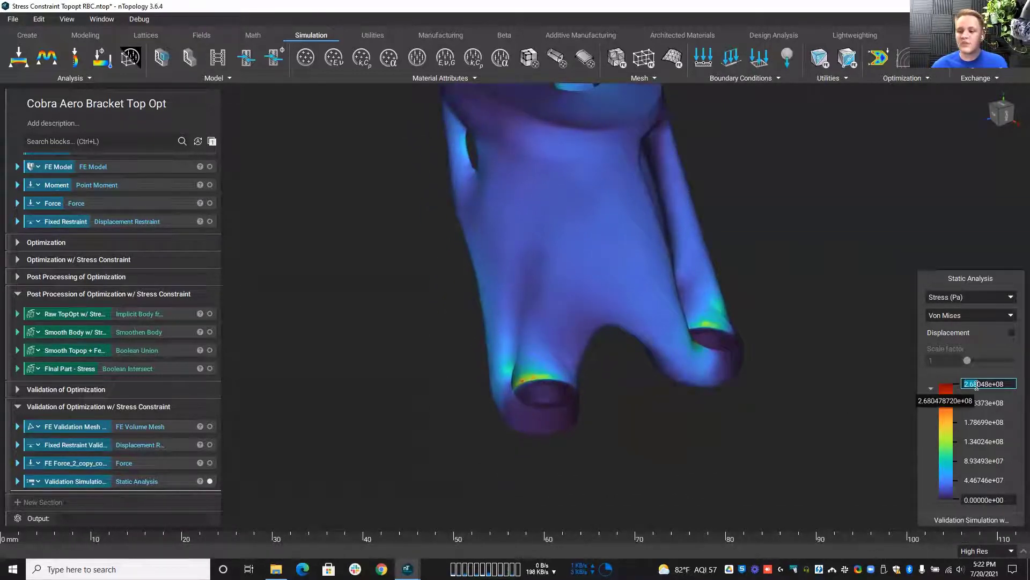
{"action": "left_click", "coordinate": [816, 433]}
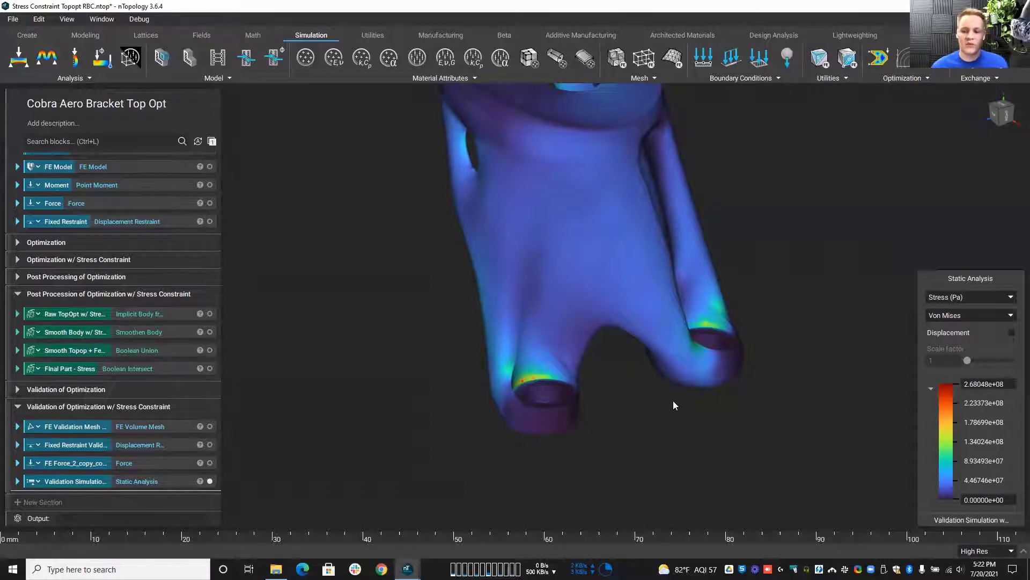
{"action": "scroll", "coordinate": [673, 400], "scroll_direction": "up", "scroll_amount": 5}
{"action": "scroll", "coordinate": [586, 354], "scroll_direction": "up", "scroll_amount": 2}
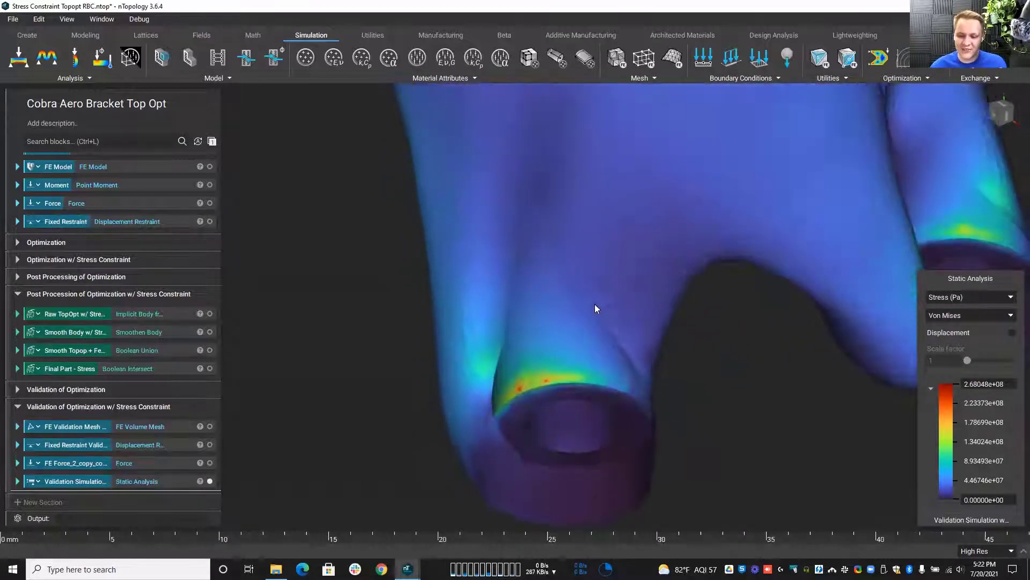
{"action": "scroll", "coordinate": [545, 296], "scroll_direction": "up", "scroll_amount": 5}
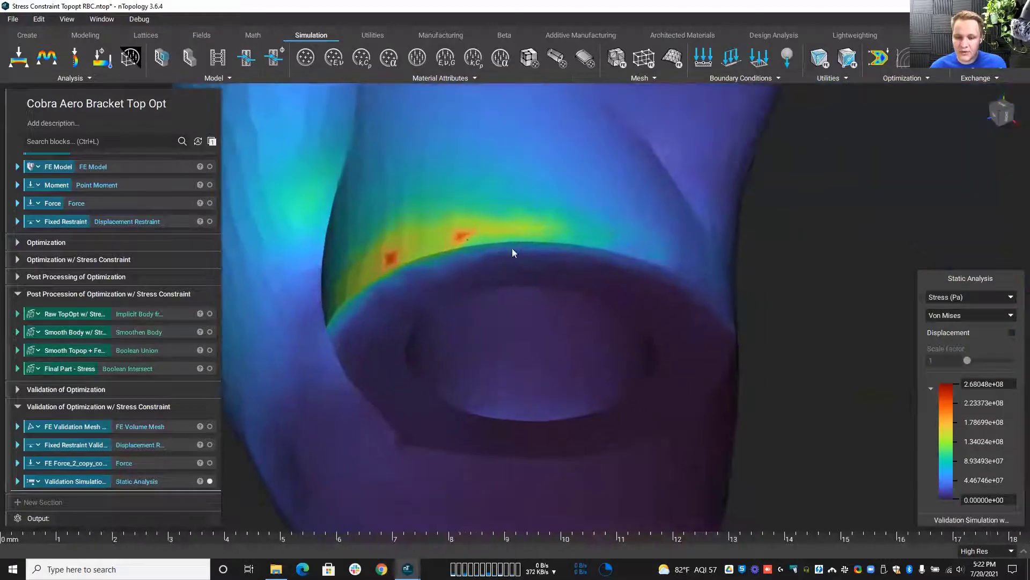
{"action": "scroll", "coordinate": [566, 253], "scroll_direction": "down", "scroll_amount": 8}
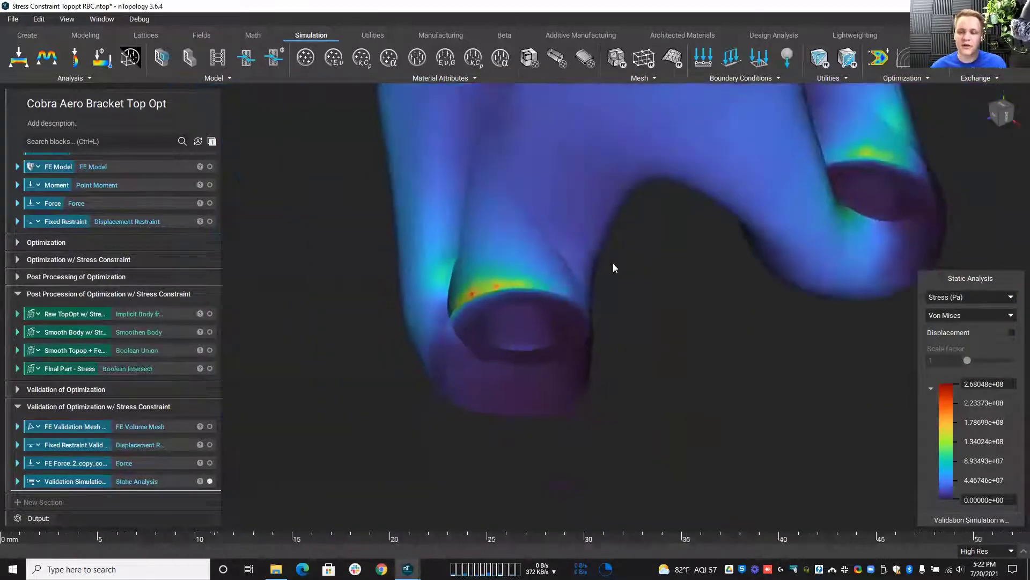
{"action": "right_click_drag", "start_coordinate": [670, 282], "coordinate": [557, 354]}
{"action": "scroll", "coordinate": [556, 350], "scroll_direction": "up", "scroll_amount": 2}
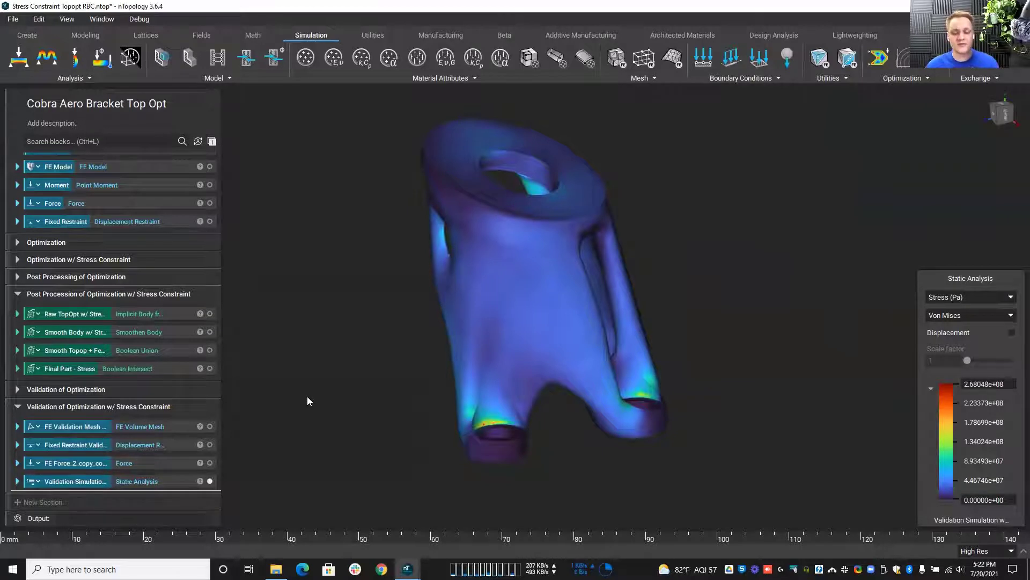
Hide the validation stress plot and reopen the Optimization w/ Stress Constraint block's inputs
{"action": "left_click", "coordinate": [210, 481]}
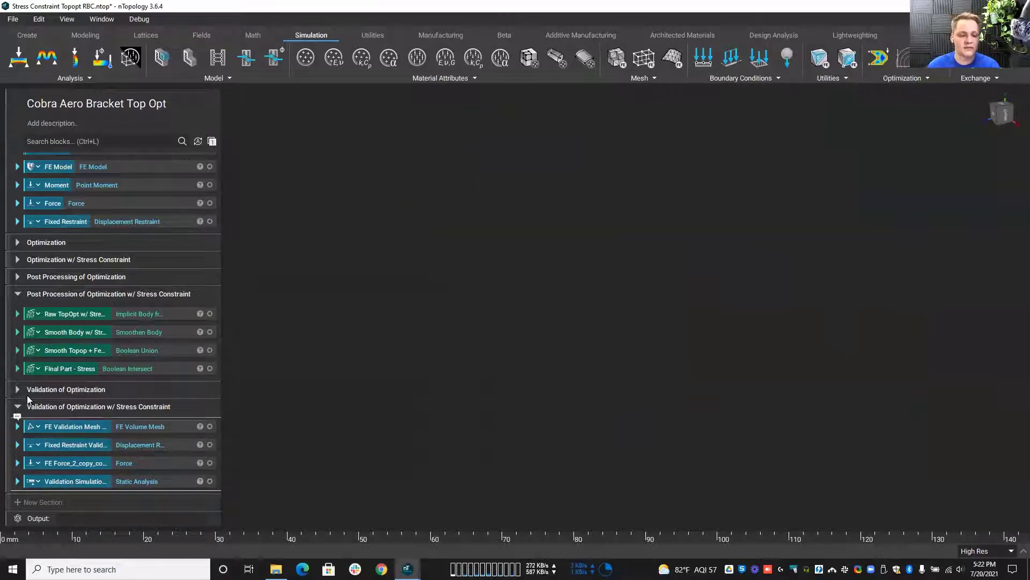
{"action": "left_click", "coordinate": [18, 406]}
{"action": "left_click", "coordinate": [15, 363]}
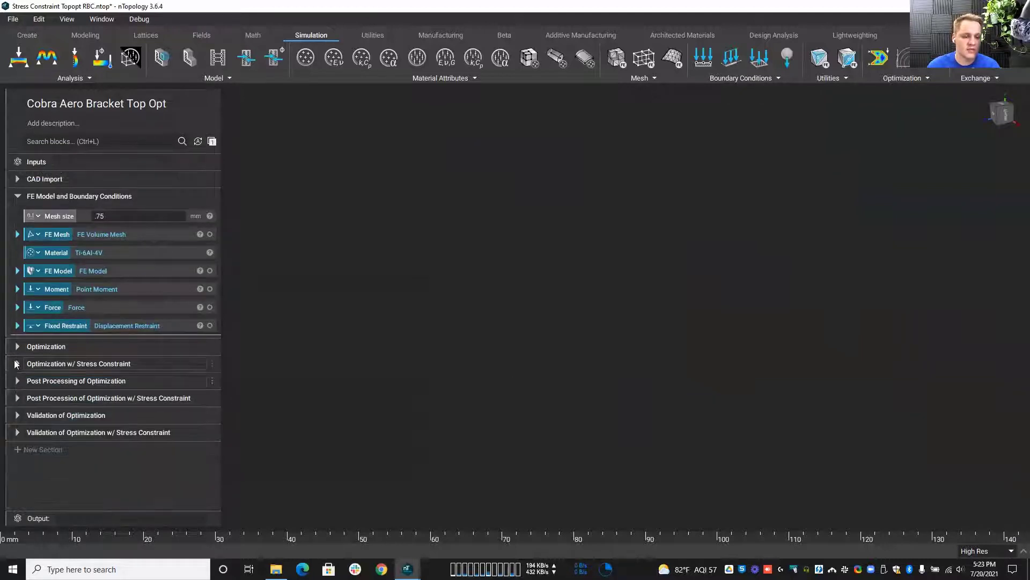
{"action": "left_click", "coordinate": [14, 363]}
{"action": "left_click", "coordinate": [18, 346]}
{"action": "left_click", "coordinate": [17, 417]}
{"action": "left_click", "coordinate": [17, 418]}
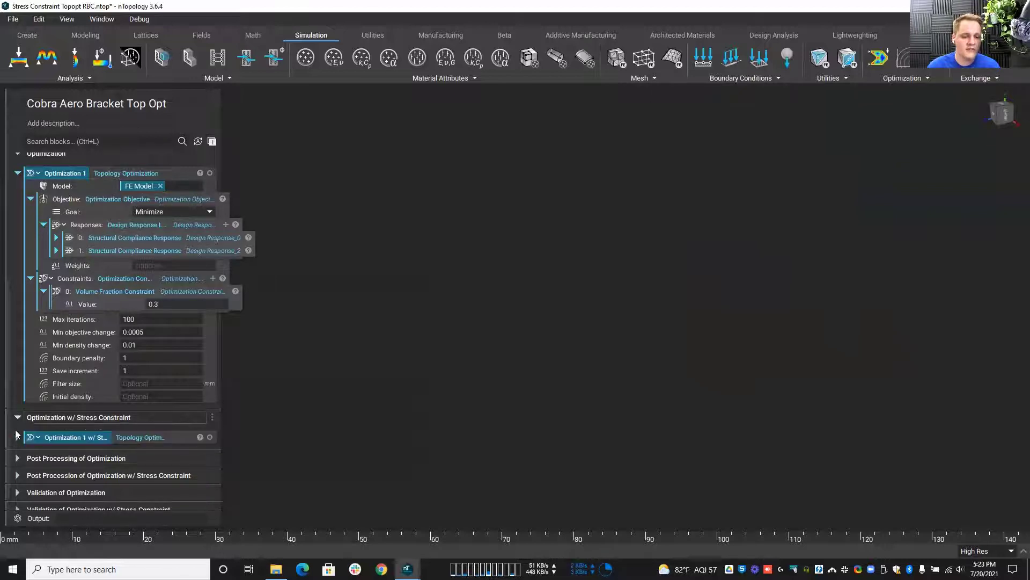
{"action": "left_click", "coordinate": [16, 437]}
{"action": "scroll", "coordinate": [78, 387], "scroll_direction": "up", "scroll_amount": 3}
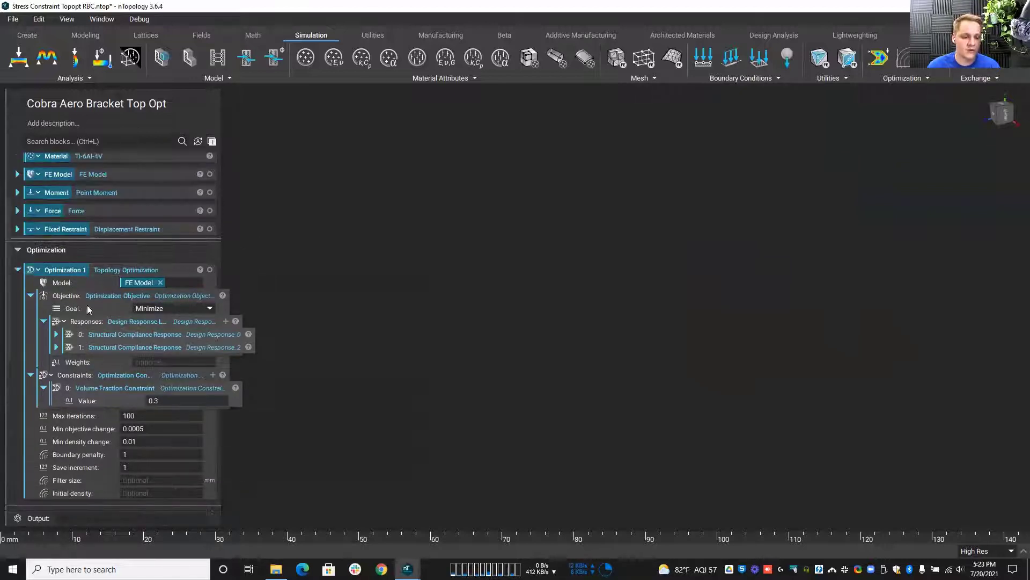
{"action": "scroll", "coordinate": [138, 347], "scroll_direction": "down", "scroll_amount": 3}
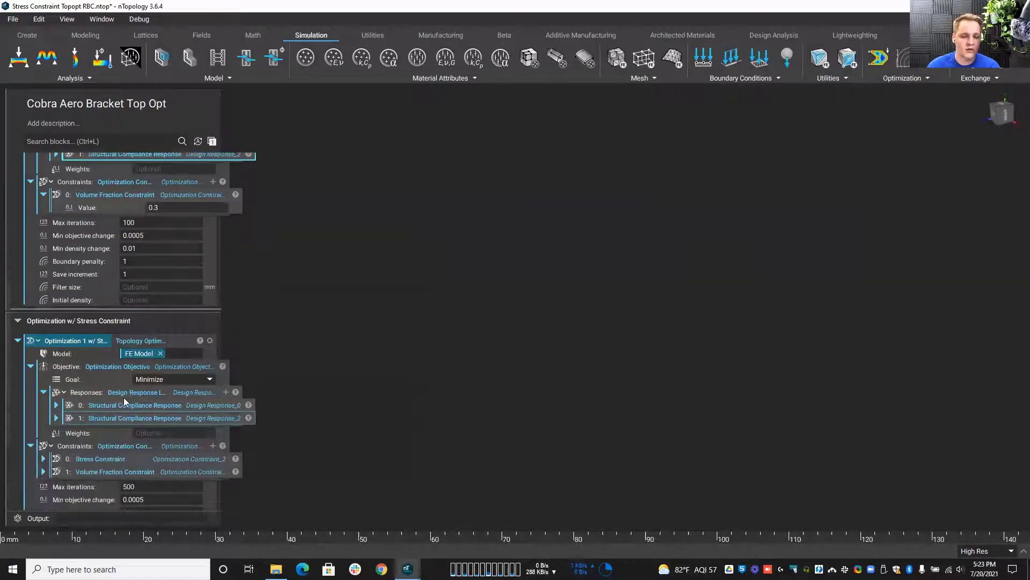
{"action": "scroll", "coordinate": [139, 434], "scroll_direction": "down", "scroll_amount": 2}
{"action": "scroll", "coordinate": [139, 433], "scroll_direction": "down", "scroll_amount": 1}
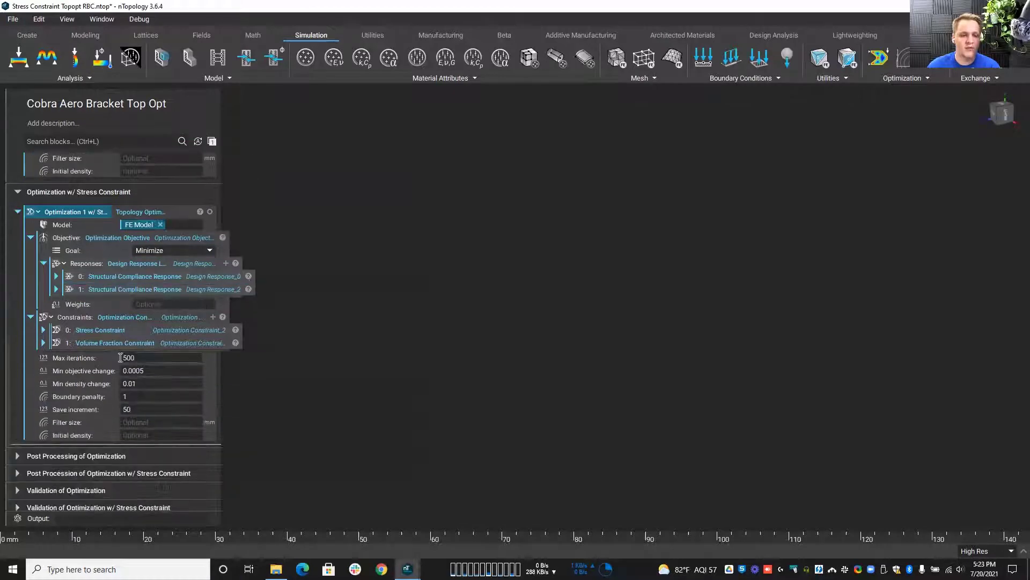
Check the 2.0e8 Pa Stress Constraint on the Force load case and show the iteration-121 result
{"action": "left_click", "coordinate": [44, 329]}
{"action": "scroll", "coordinate": [104, 373], "scroll_direction": "up", "scroll_amount": 5}
{"action": "scroll", "coordinate": [104, 373], "scroll_direction": "down", "scroll_amount": 3}
{"action": "scroll", "coordinate": [104, 374], "scroll_direction": "down", "scroll_amount": 3}
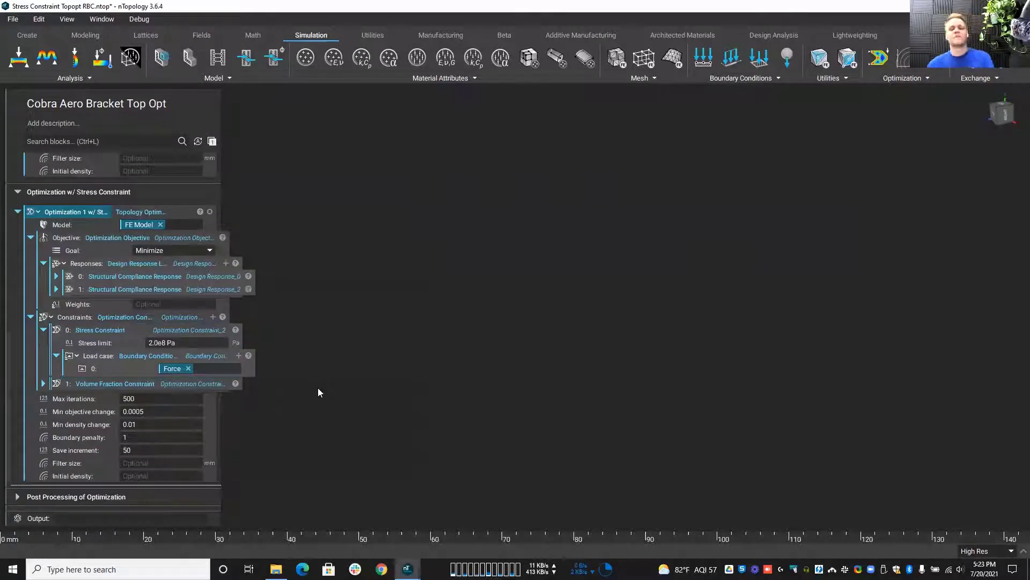
{"action": "left_click", "coordinate": [210, 211]}
{"action": "right_click_drag", "start_coordinate": [450, 342], "coordinate": [421, 356]}
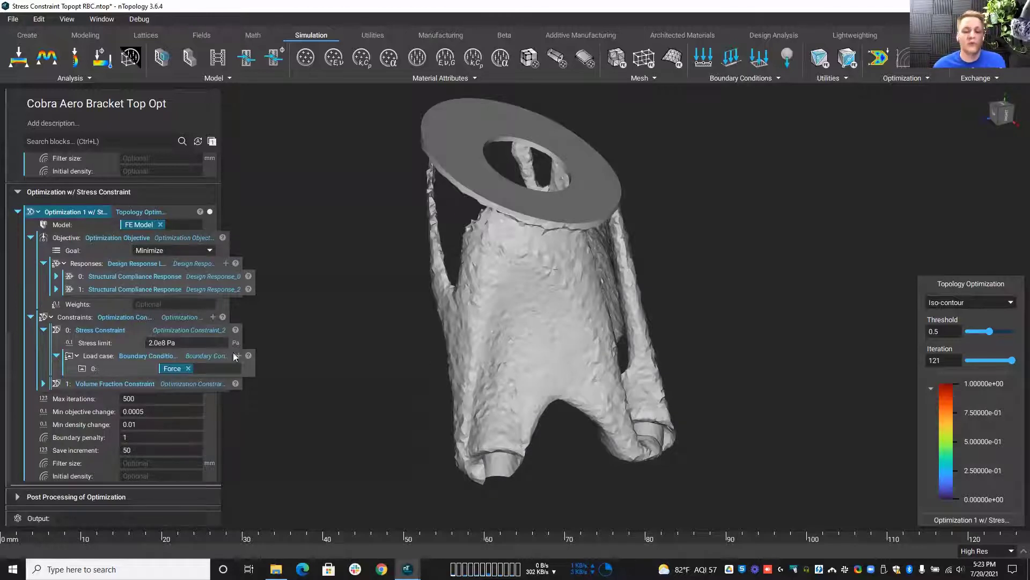
Point out the Stress Constraint input, then fold the Optimization 1 w/ Stress Constraint and Optimization 1 blocks
{"action": "left_click", "coordinate": [131, 330]}
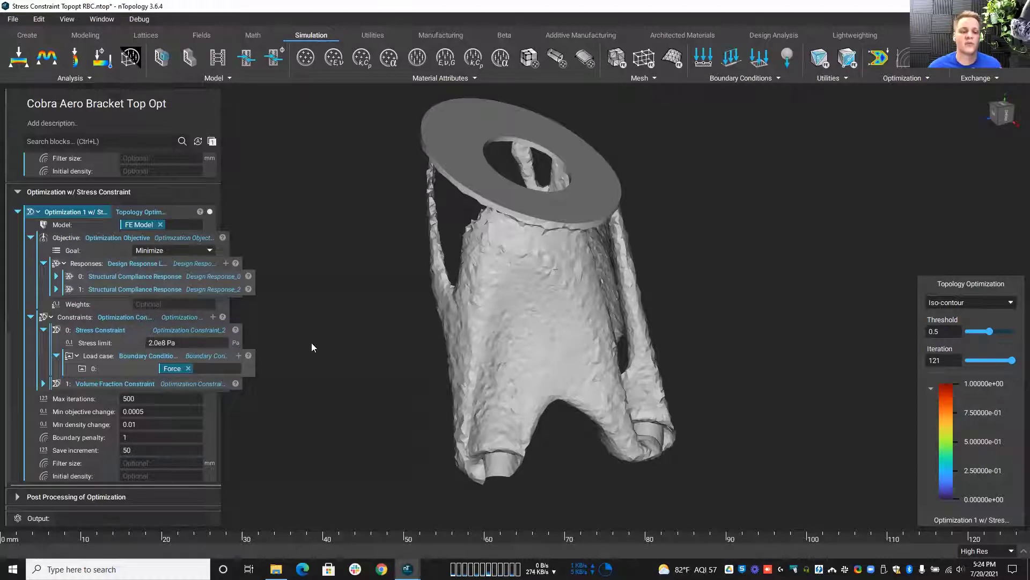
{"action": "scroll", "coordinate": [28, 308], "scroll_direction": "up", "scroll_amount": 3}
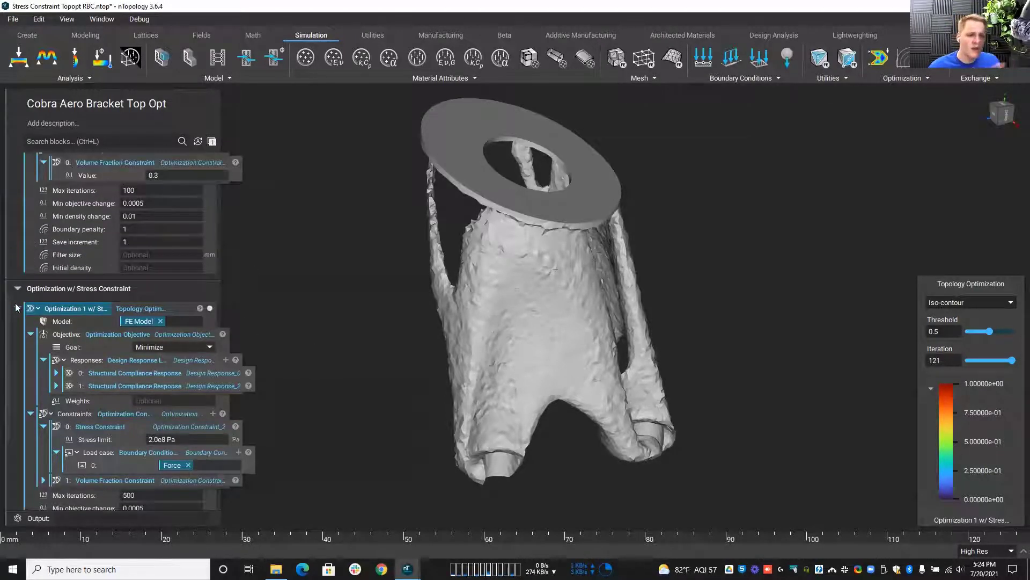
{"action": "left_click", "coordinate": [16, 307]}
{"action": "scroll", "coordinate": [21, 322], "scroll_direction": "up", "scroll_amount": 5}
{"action": "left_click", "coordinate": [16, 326]}
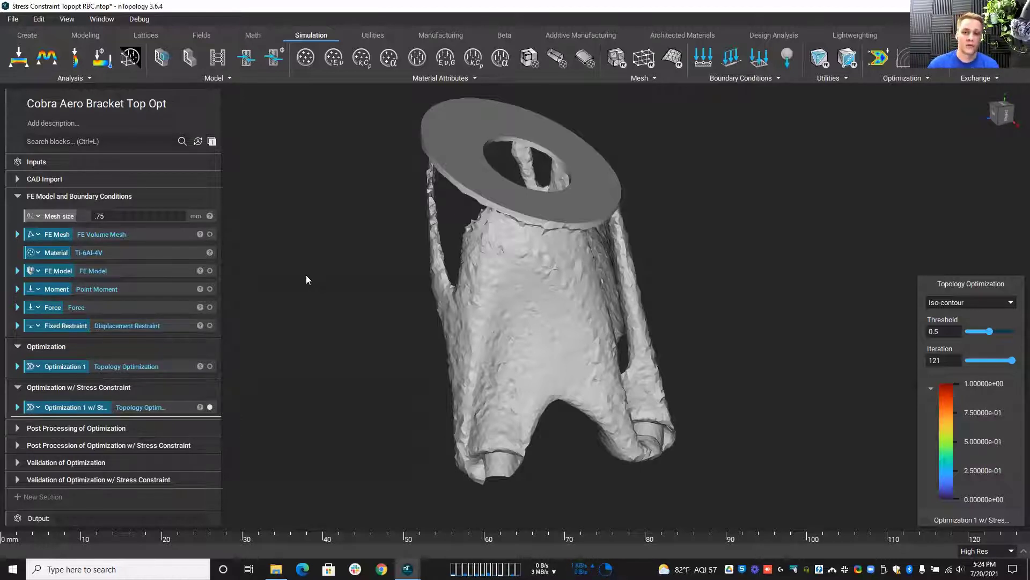
Switch to the EBC bracket file and expand its FE Model and Boundary Conditions section
{"action": "right_click_drag", "start_coordinate": [328, 317], "coordinate": [391, 519]}
{"action": "mouse_move", "coordinate": [407, 568]}
{"action": "left_click", "coordinate": [336, 537]}
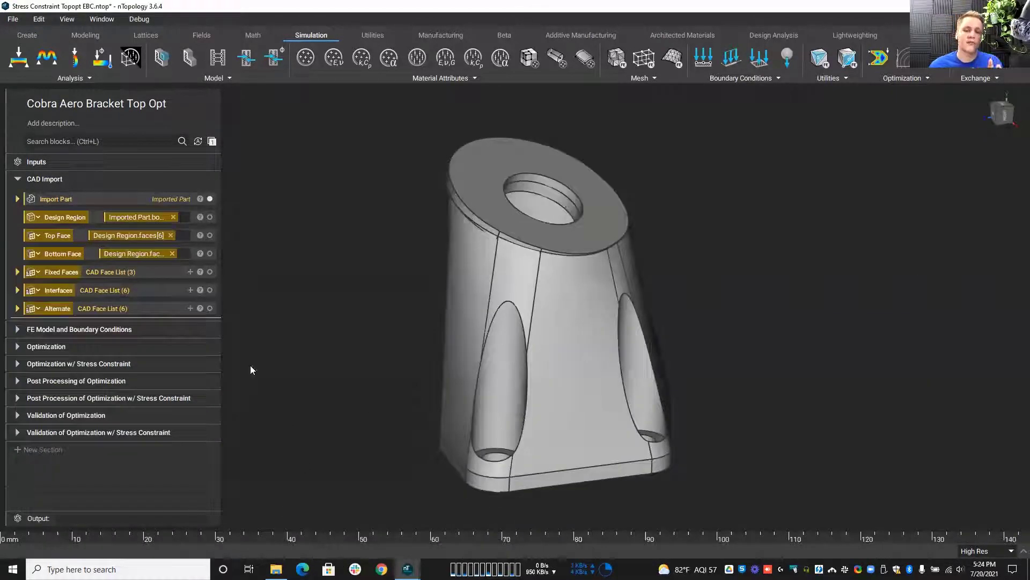
{"action": "left_click", "coordinate": [18, 329]}
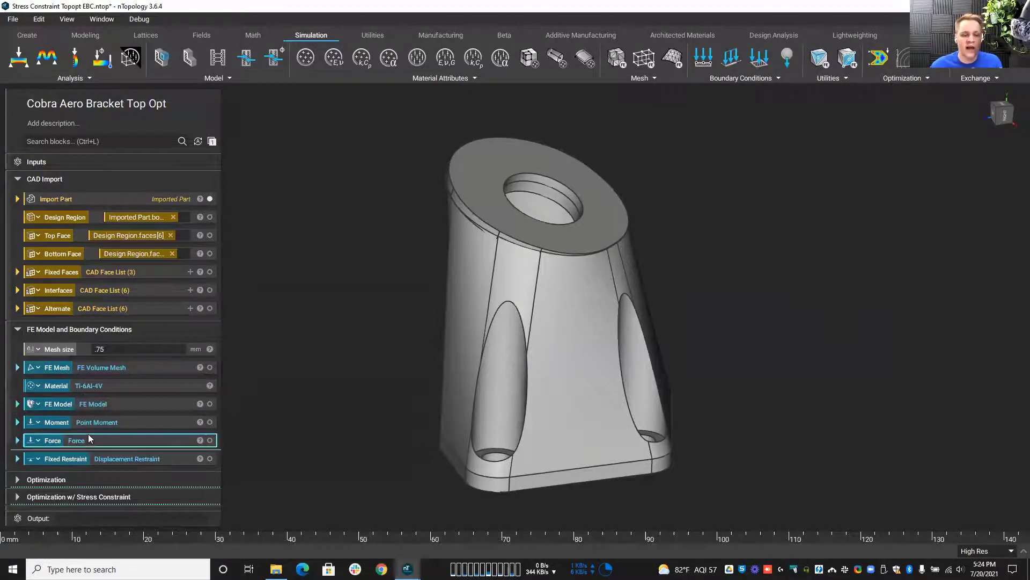
Check the Moment and Force values, fold both blocks, and expand Validation of Optimization
{"action": "left_click", "coordinate": [17, 422]}
{"action": "scroll", "coordinate": [17, 424], "scroll_direction": "down", "scroll_amount": 3}
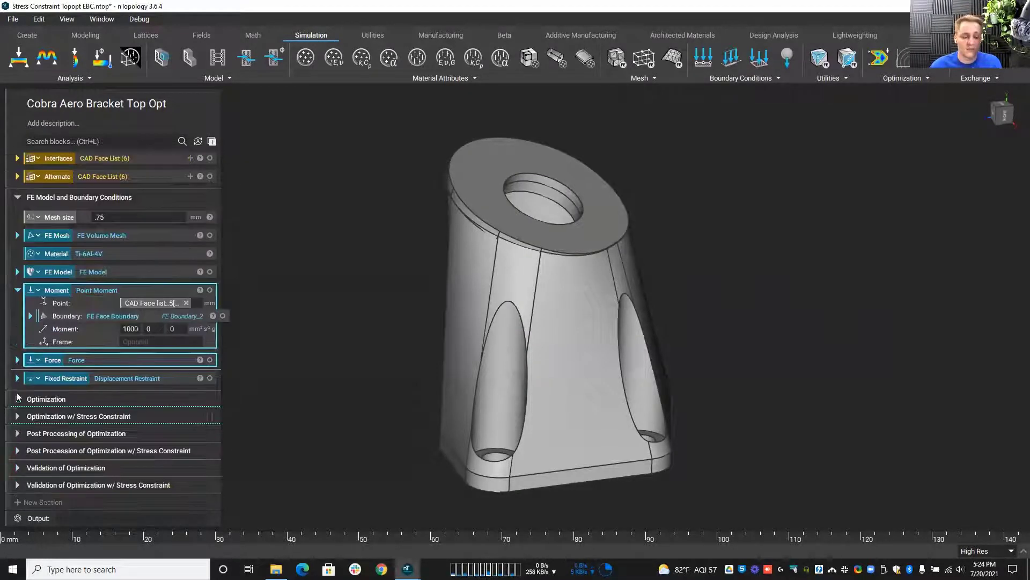
{"action": "left_click", "coordinate": [18, 359]}
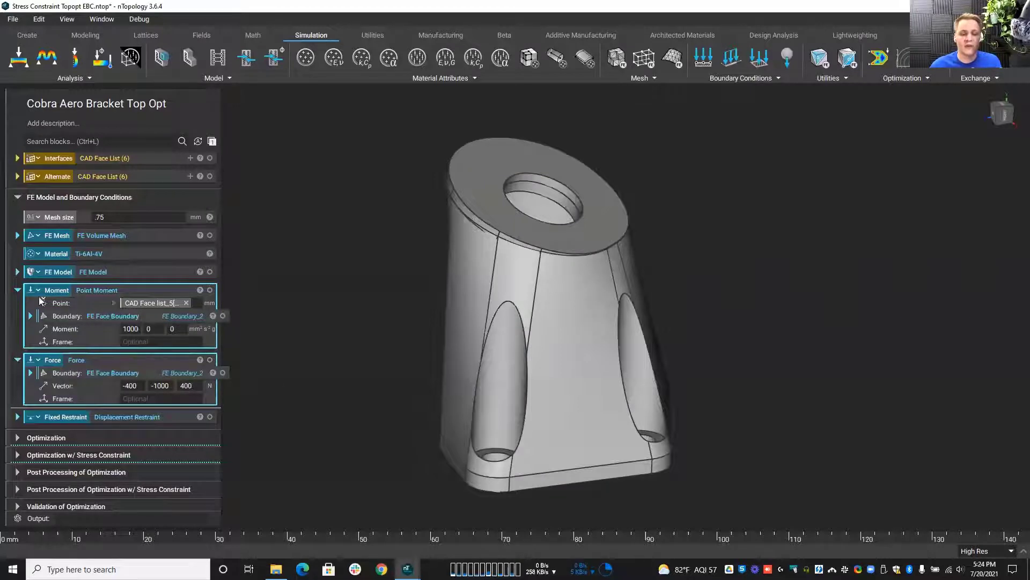
{"action": "left_click", "coordinate": [17, 290]}
{"action": "left_click", "coordinate": [17, 359]}
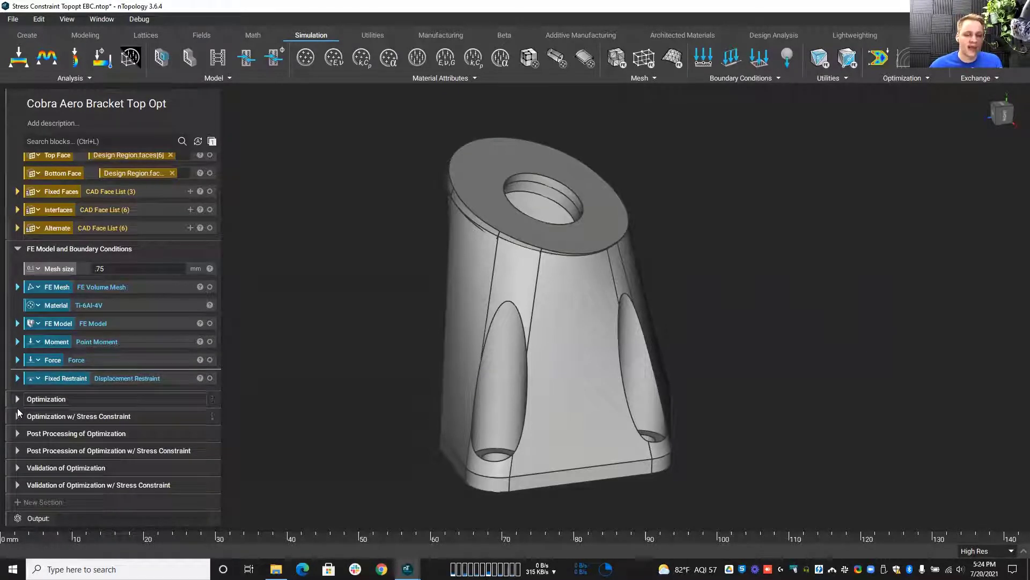
{"action": "left_click", "coordinate": [18, 468]}
{"action": "scroll", "coordinate": [45, 451], "scroll_direction": "down", "scroll_amount": 3}
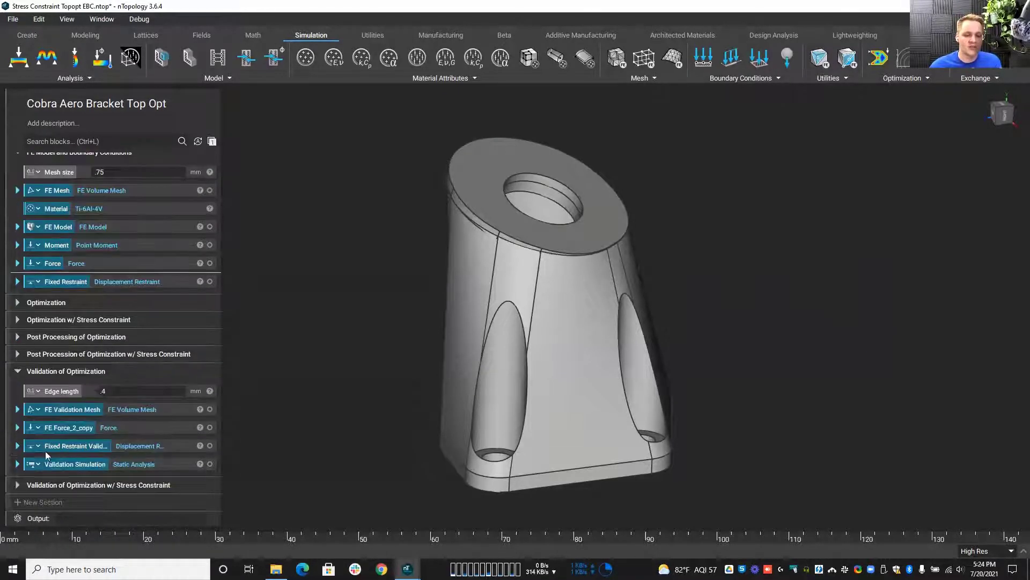
Show the Validation Simulation von Mises plot and read its 2.46763e+08 Pa legend peak
{"action": "left_click", "coordinate": [167, 464]}
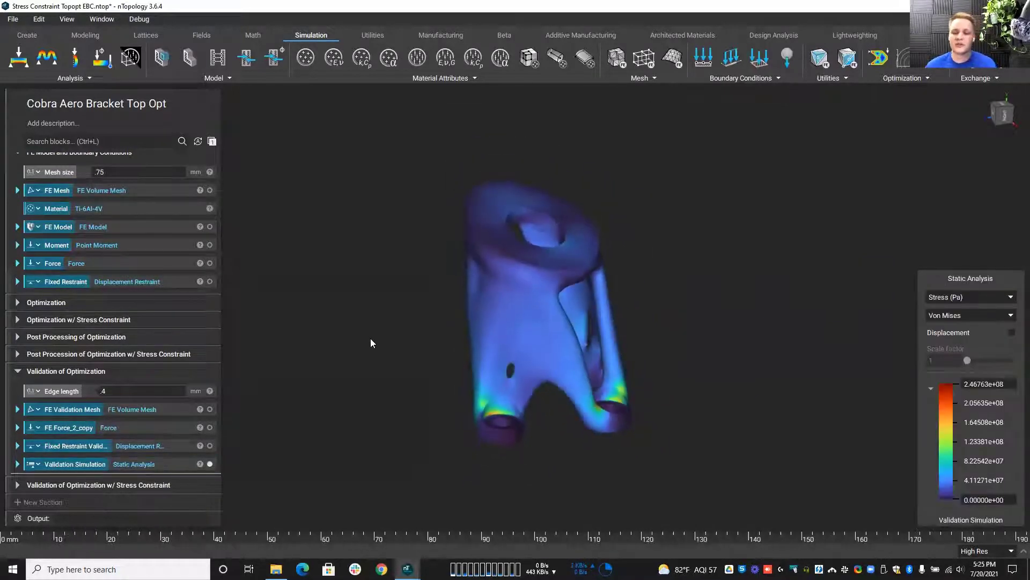
{"action": "right_click_drag", "start_coordinate": [359, 337], "coordinate": [718, 377]}
{"action": "left_click", "coordinate": [982, 383]}
{"action": "left_click_drag", "start_coordinate": [978, 384], "coordinate": [964, 384]}
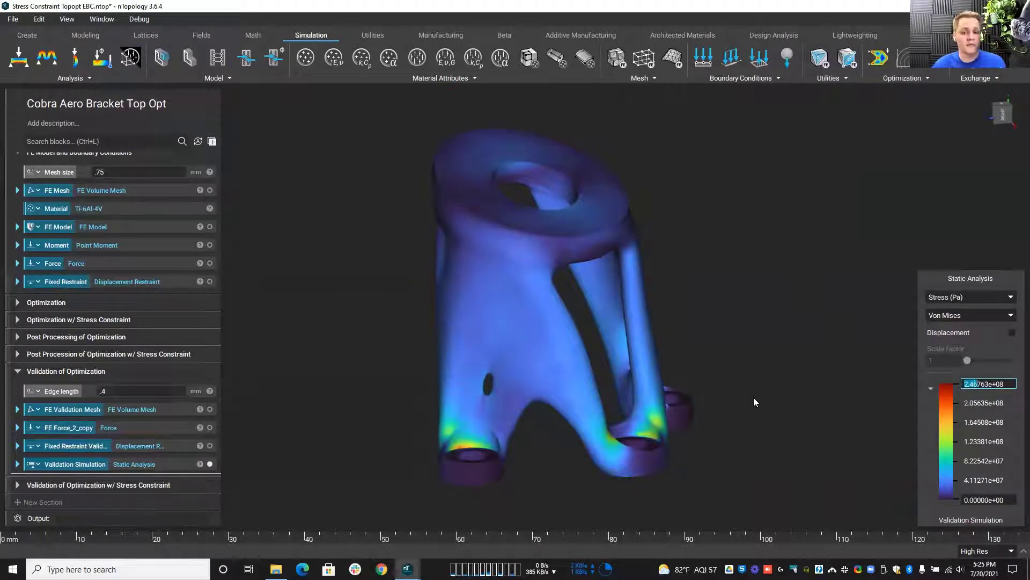
Expand Validation of Optimization w/ Stress Constraint and select its validation simulation
{"action": "left_click", "coordinate": [17, 484]}
{"action": "scroll", "coordinate": [63, 451], "scroll_direction": "down", "scroll_amount": 2}
{"action": "left_click", "coordinate": [159, 483]}
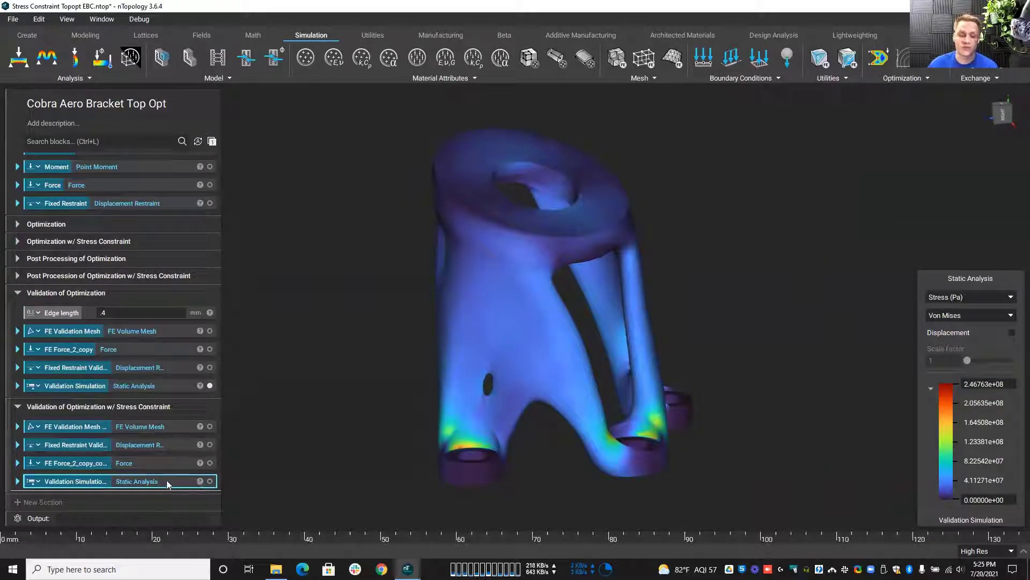
Show the stress-constrained validation plot, then switch back to the unconstrained plot to compare stress areas
{"action": "left_click", "coordinate": [210, 481]}
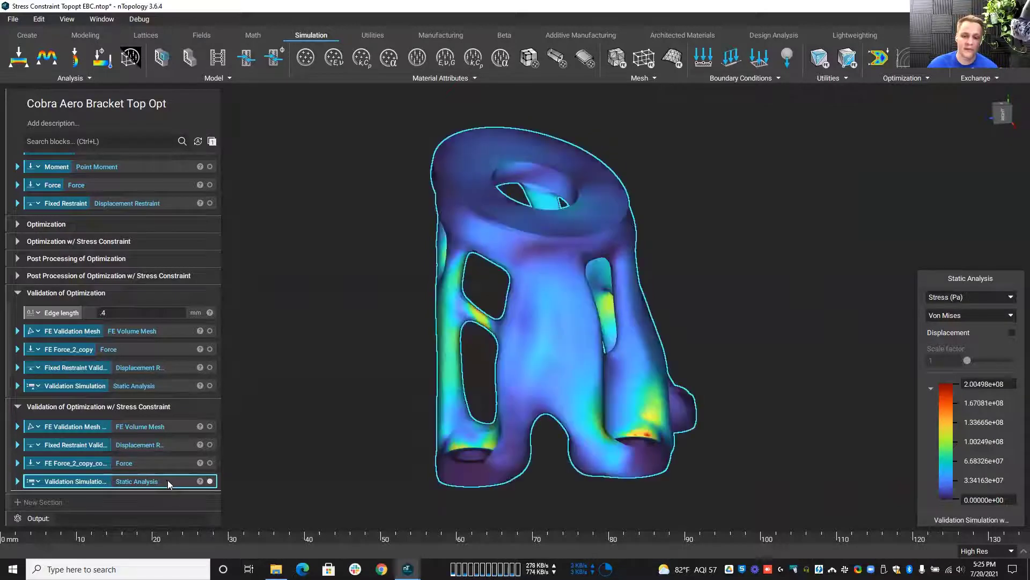
{"action": "left_click", "coordinate": [972, 384]}
{"action": "left_click_drag", "start_coordinate": [965, 384], "coordinate": [980, 384]}
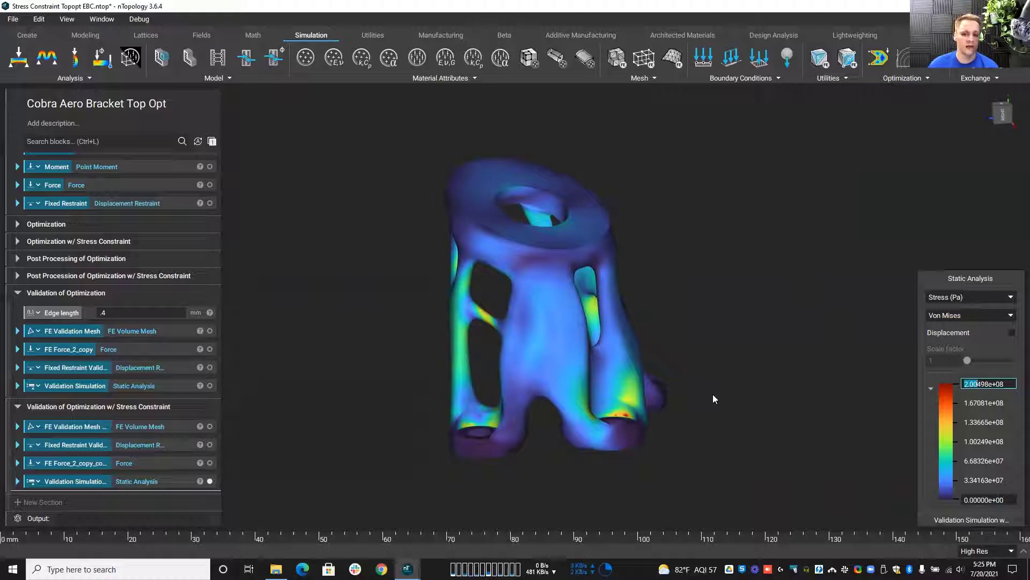
{"action": "scroll", "coordinate": [478, 378], "scroll_direction": "up", "scroll_amount": 3}
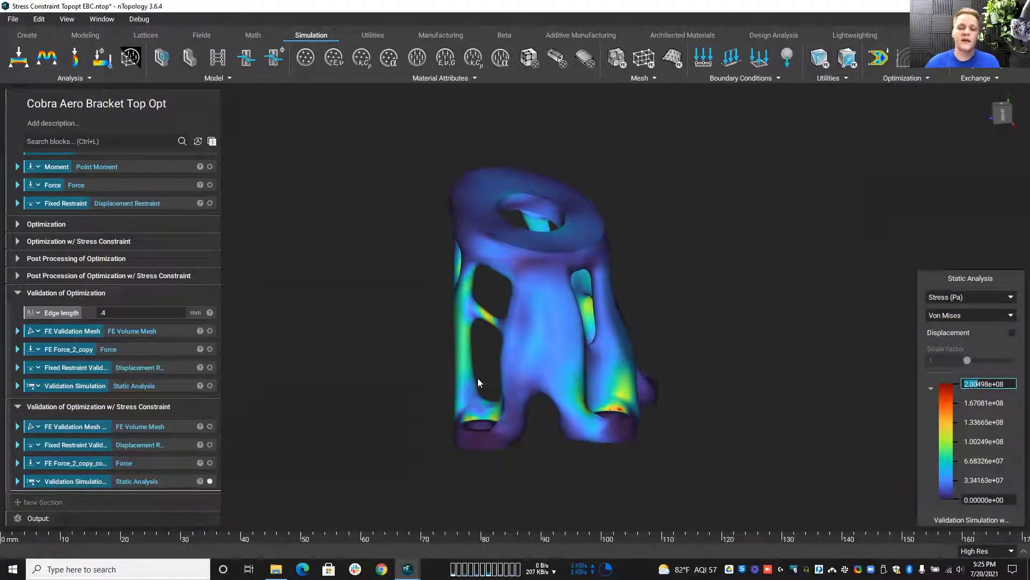
{"action": "left_click", "coordinate": [209, 385]}
{"action": "right_click_drag", "start_coordinate": [471, 259], "coordinate": [511, 449]}
{"action": "right_click_drag", "start_coordinate": [513, 406], "coordinate": [237, 409]}
Return to the stress-constrained validation plot and reframe it, confirming the 2.00498e+08 Pa peak
{"action": "left_click", "coordinate": [165, 483]}
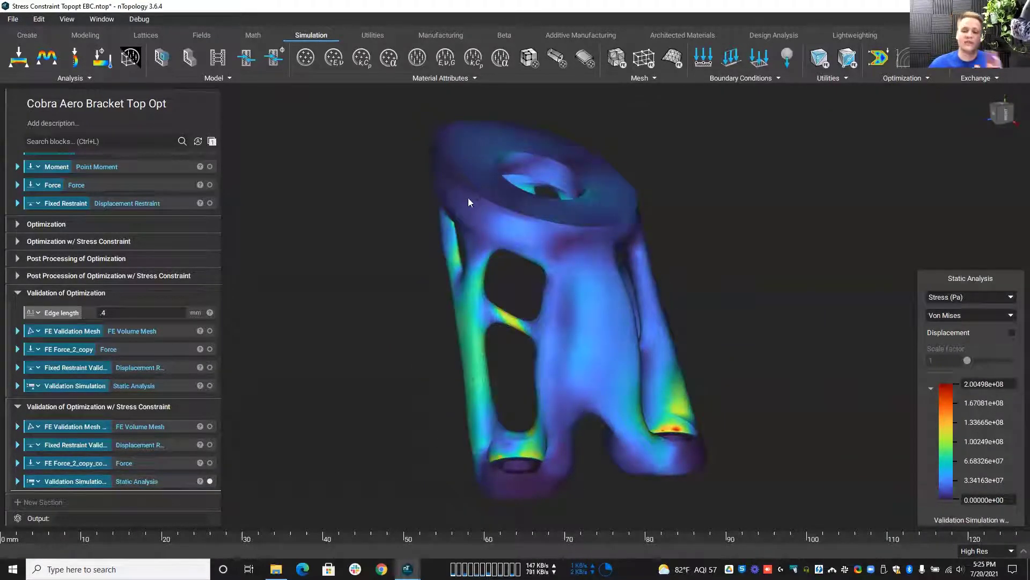
{"action": "right_click_drag", "start_coordinate": [582, 429], "coordinate": [501, 212]}
{"action": "right_click_drag", "start_coordinate": [536, 321], "coordinate": [510, 361]}
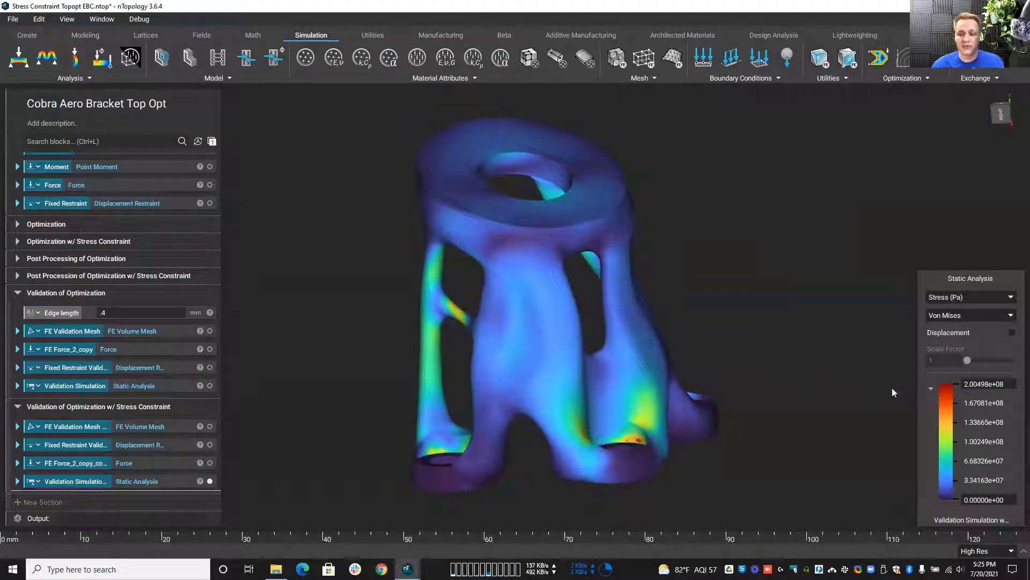
{"action": "double_click", "coordinate": [977, 383]}
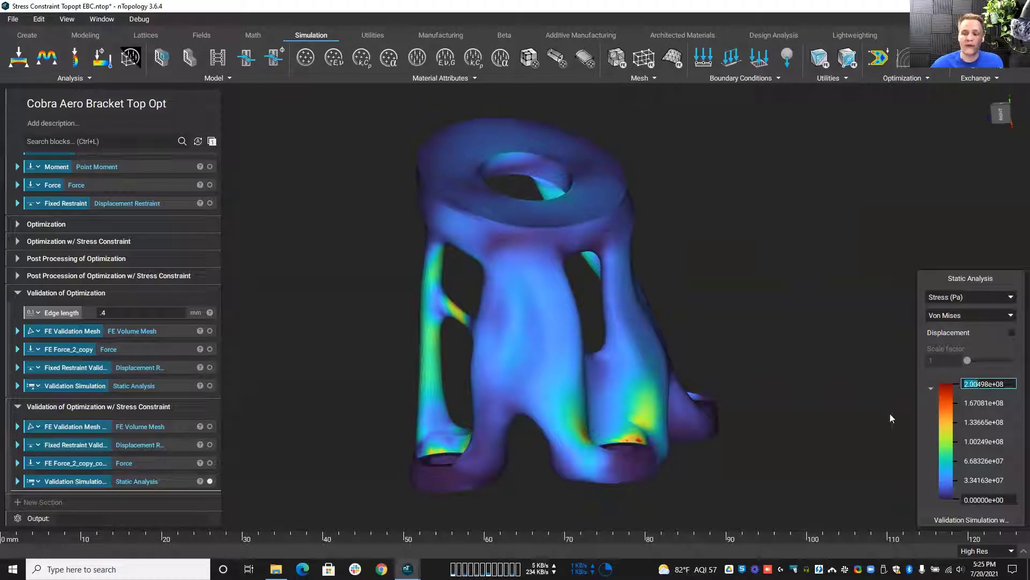
{"action": "left_click", "coordinate": [701, 441]}
{"action": "scroll", "coordinate": [585, 408], "scroll_direction": "down", "scroll_amount": 2}
{"action": "right_click_drag", "start_coordinate": [585, 408], "coordinate": [631, 410]}
{"action": "scroll", "coordinate": [620, 407], "scroll_direction": "up", "scroll_amount": 1}
{"action": "scroll", "coordinate": [620, 406], "scroll_direction": "down", "scroll_amount": 1}
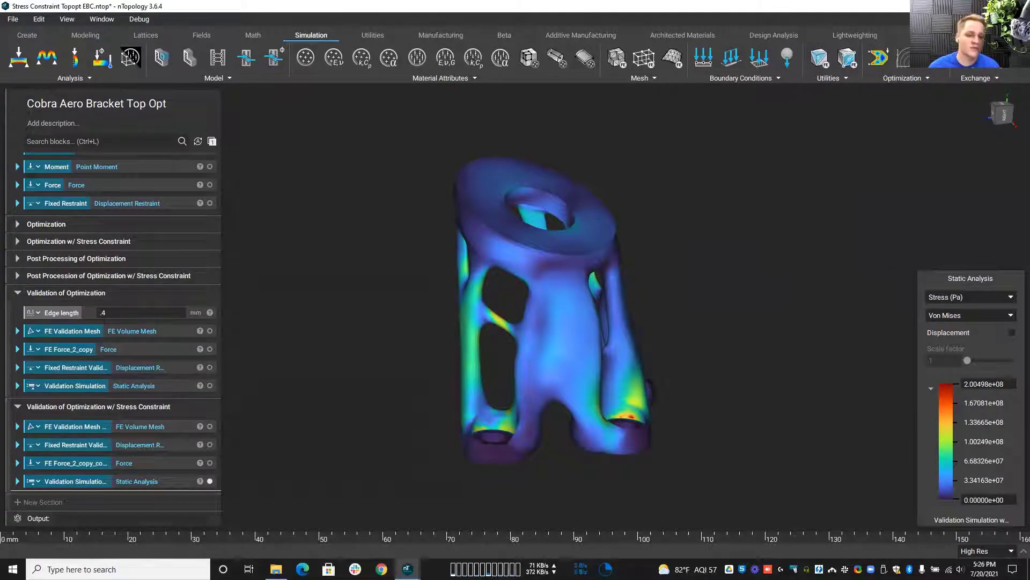
Expand the stress-constrained optimization block and review its compliance responses and Stress Constraint entry
{"action": "left_click", "coordinate": [17, 241]}
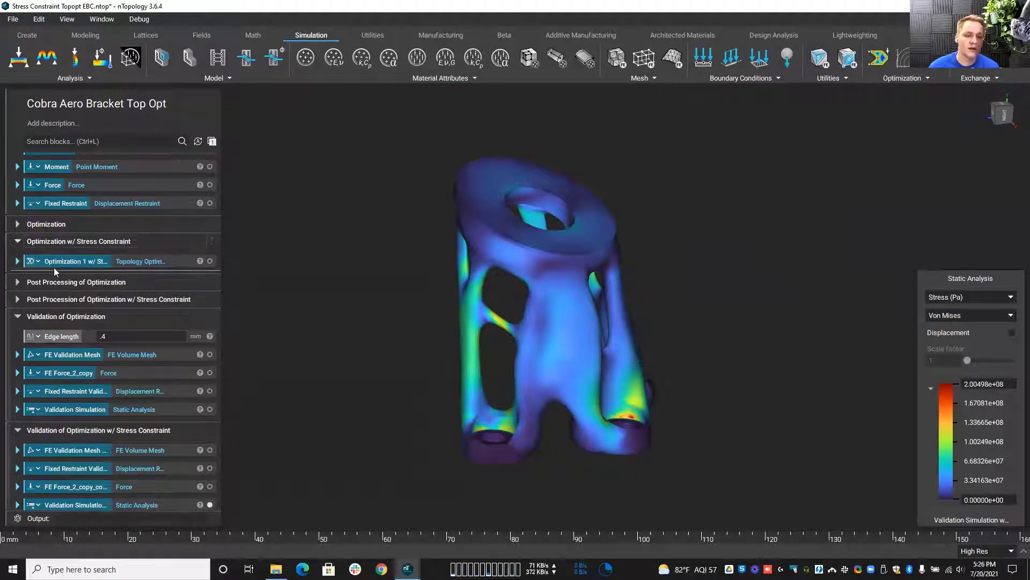
{"action": "left_click", "coordinate": [51, 263]}
{"action": "scroll", "coordinate": [59, 276], "scroll_direction": "down", "scroll_amount": 1}
{"action": "scroll", "coordinate": [59, 276], "scroll_direction": "down", "scroll_amount": 1}
{"action": "left_click", "coordinate": [108, 228]}
{"action": "left_click", "coordinate": [113, 242], "text": "shift"}
{"action": "left_click", "coordinate": [123, 282]}
{"action": "left_click", "coordinate": [295, 302]}
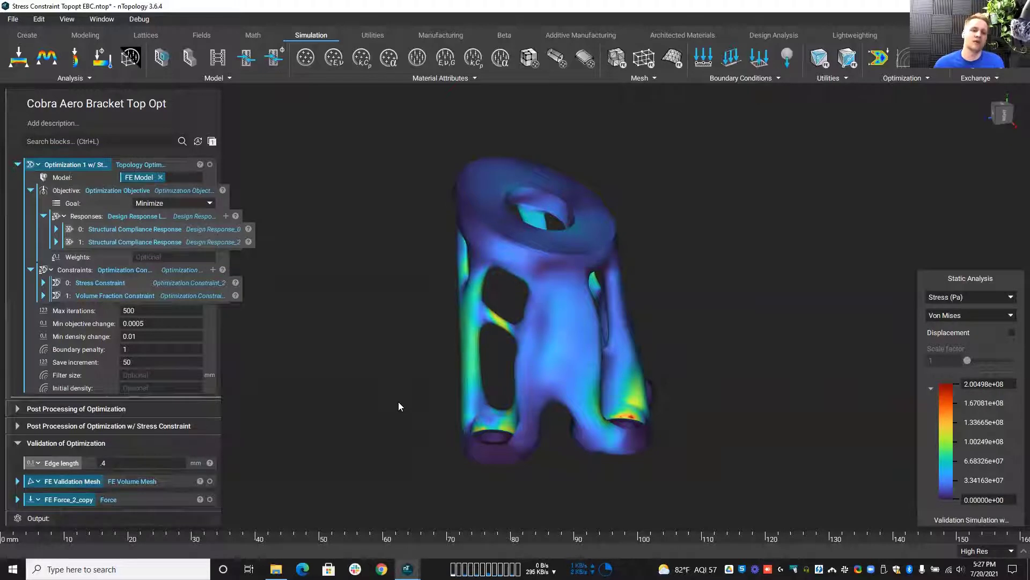
{"action": "left_click_drag", "start_coordinate": [398, 401], "coordinate": [337, 384]}
{"action": "scroll", "coordinate": [336, 383], "scroll_direction": "up", "scroll_amount": 5}
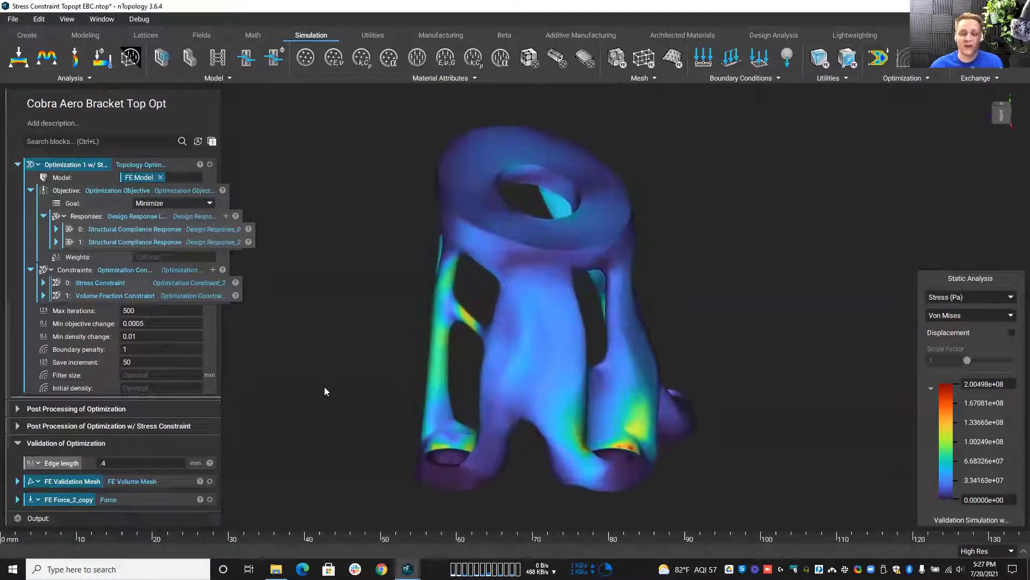